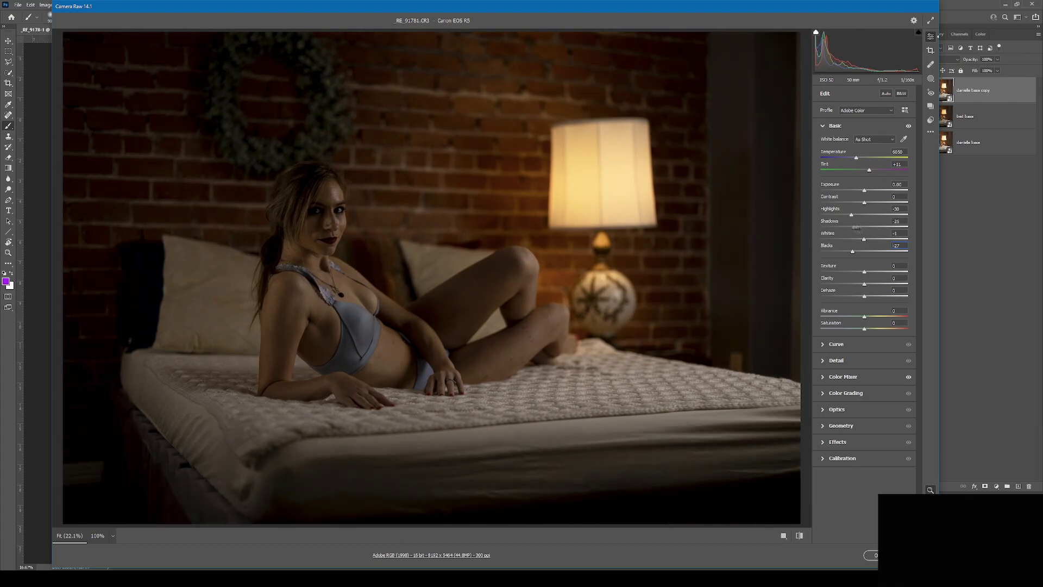
Step: Set the raw exposure to -0.50 and shadows to +10 for the dark copy and apply the raw adjustments
left_click_drag(866, 191, 859, 190)
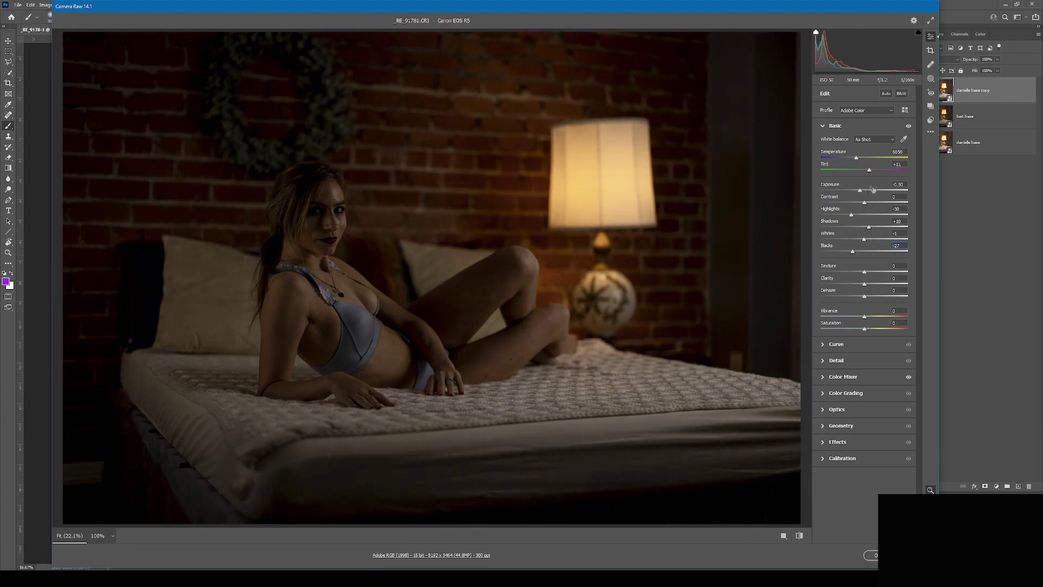
key("Return")
Step: Add black, fully hiding layer masks to the top copy layer and the bed base layer
left_click(985, 487, "alt")
left_click(995, 116)
left_click(985, 486, "alt")
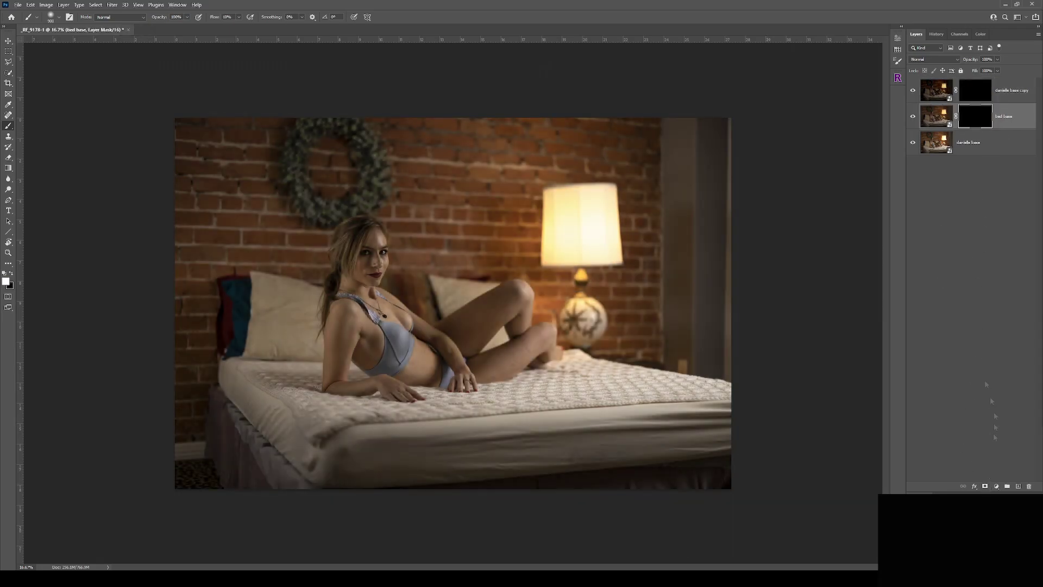
Step: Paint white with a soft brush at 5% flow on the bed base mask to darken the bed in the foreground
scroll(481, 325, "up", 4)
left_click(57, 17)
double_click(69, 128)
key("shift+0")
key("shift+5")
key("bracketleft")
key("bracketleft")
key("bracketleft")
mouse_move(603, 421)
left_mouse_down()
mouse_move(831, 424)
mouse_move(646, 380)
mouse_move(700, 428)
mouse_move(482, 450)
mouse_move(719, 464)
mouse_move(451, 507)
mouse_move(685, 387)
left_mouse_up()
key("bracketleft")
key("bracketleft")
key("bracketleft")
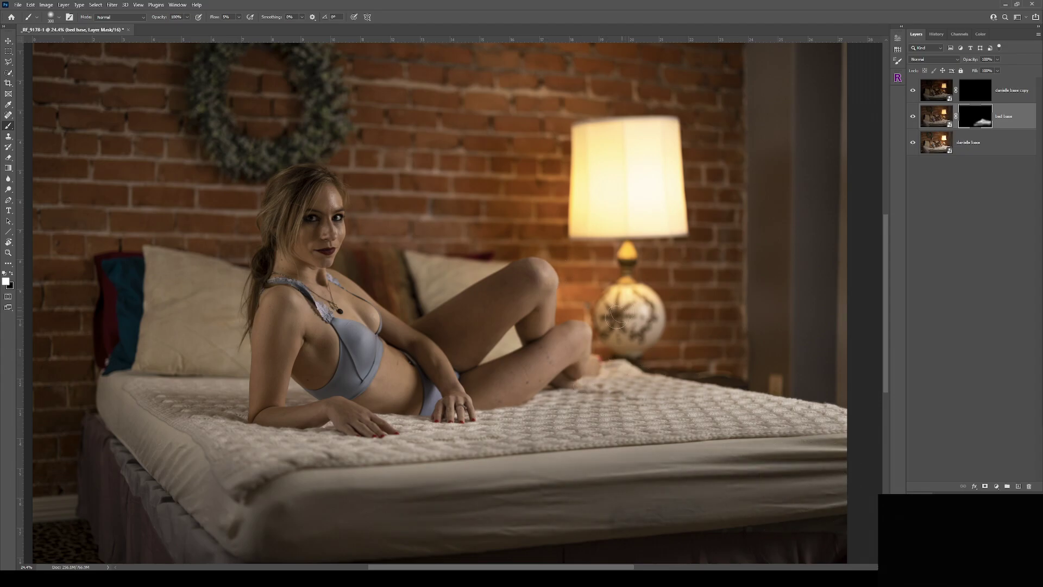
Step: Paint white with a very large soft brush on the top layer's mask to darken the upper-left wall and wreath
scroll(607, 171, "down", 4)
left_click(978, 90)
key("bracketright")
key("bracketright")
key("bracketright")
key("bracketright")
key("bracketright")
key("bracketright")
key("bracketright")
key("bracketright")
key("bracketright")
key("bracketright")
key("bracketright")
key("bracketright")
key("bracketright")
key("bracketright")
key("bracketright")
key("bracketright")
key("bracketright")
key("bracketright")
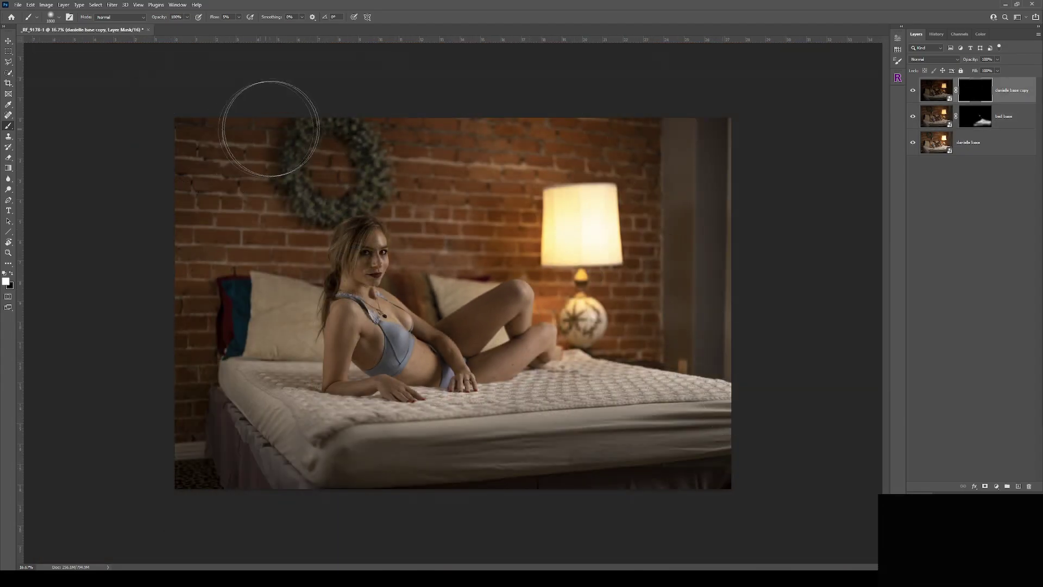
left_click_drag(182, 128, 296, 228)
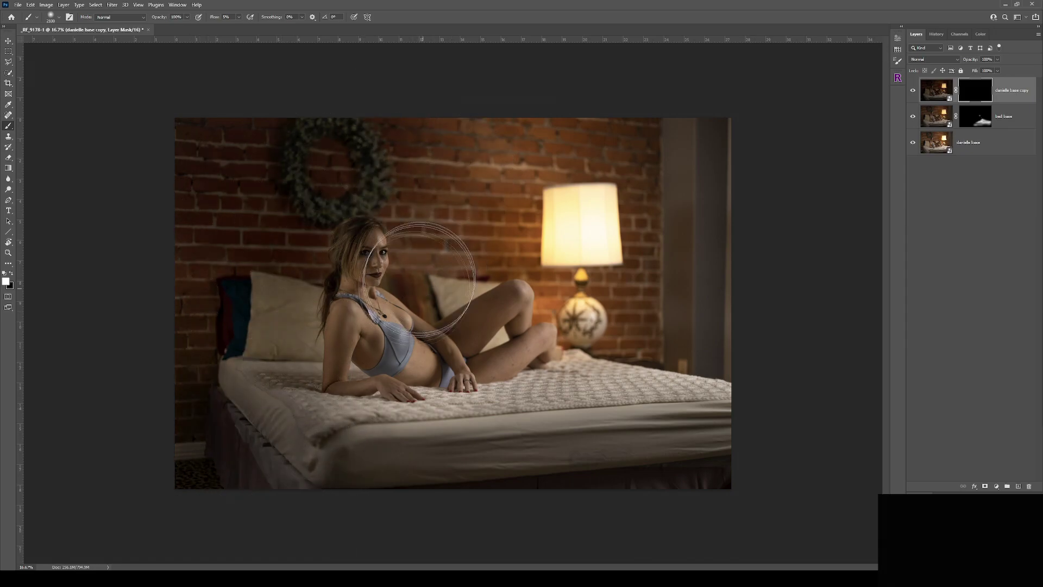
Step: Enlarge the brush and paint the top layer's mask across the left side, bed and right wall to darken the room
key("bracketright")
key("bracketright")
key("bracketright")
mouse_move(209, 283)
left_mouse_down()
mouse_move(255, 396)
mouse_move(342, 342)
mouse_move(521, 481)
mouse_move(202, 244)
mouse_move(486, 130)
mouse_move(736, 153)
mouse_move(738, 417)
mouse_move(544, 484)
mouse_move(154, 415)
mouse_move(274, 492)
mouse_move(716, 185)
left_mouse_up()
Step: Switch to black with a smaller brush and paint around the lamp on the mask to restore its glow
key("bracketleft")
key("bracketleft")
key("x")
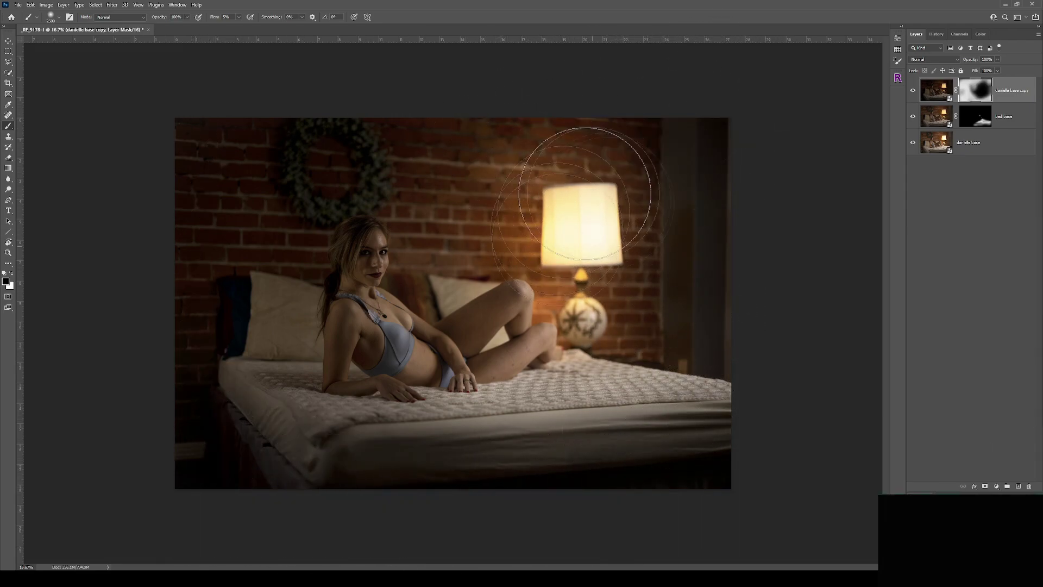
Step: Paint white again on the top layer's mask along the right wall and upper-left wall to deepen the shadows
key("x")
key("bracketleft")
key("bracketleft")
key("bracketleft")
key("bracketleft")
key("bracketleft")
key("bracketleft")
key("bracketleft")
key("bracketleft")
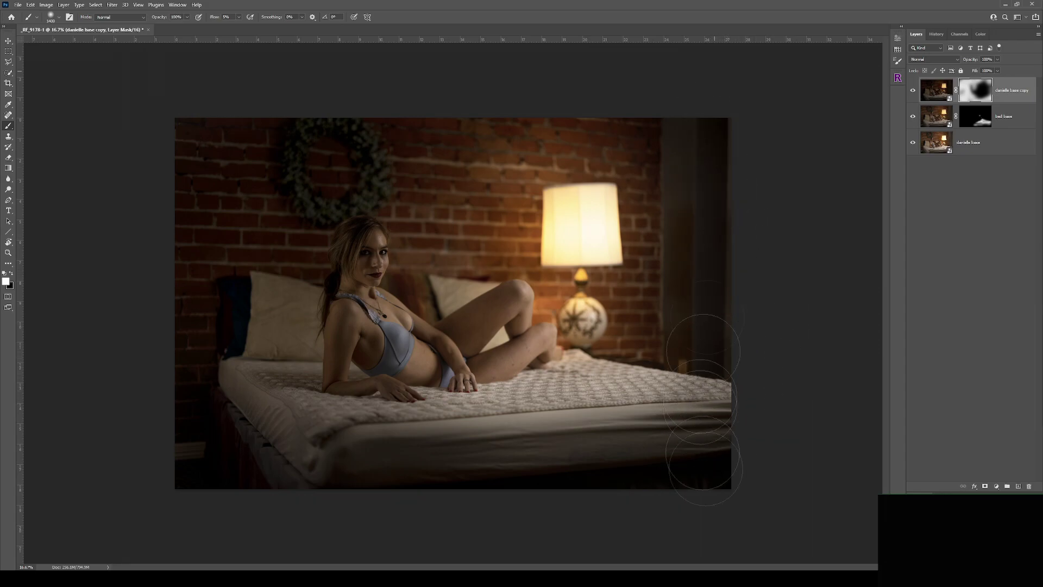
key("bracketright")
key("bracketright")
key("bracketright")
key("bracketright")
mouse_move(692, 277)
left_mouse_down()
mouse_move(230, 469)
mouse_move(245, 139)
left_mouse_up()
Step: Select the woman automatically from the top layer's image using the Subject selection
left_click(933, 94)
left_click(95, 4)
left_click(108, 101)
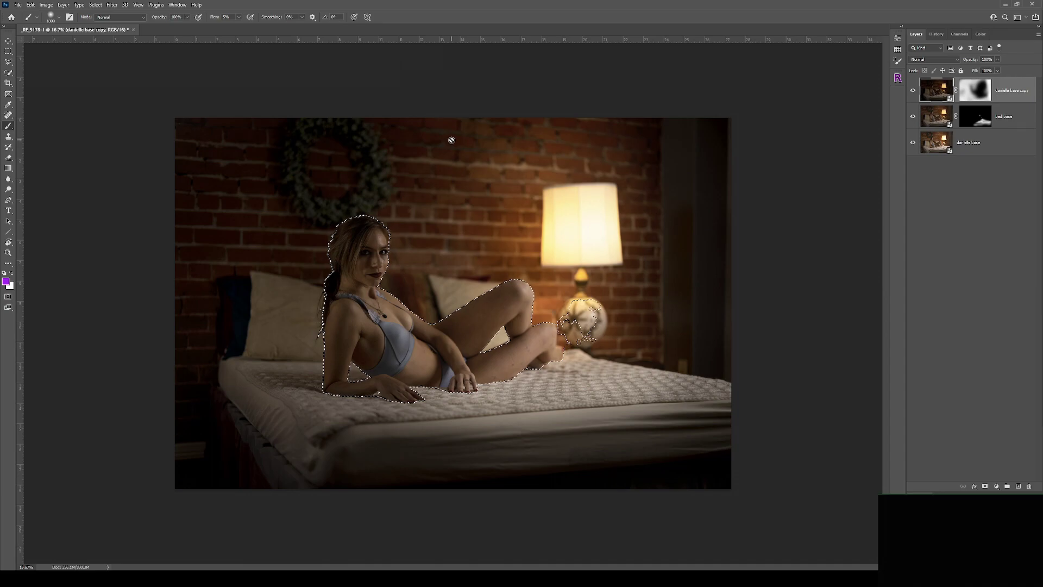
Step: Remove the lamp base from the selection with the Quick Selection tool and feather the selection
key("b")
key("w")
key("alt+w")
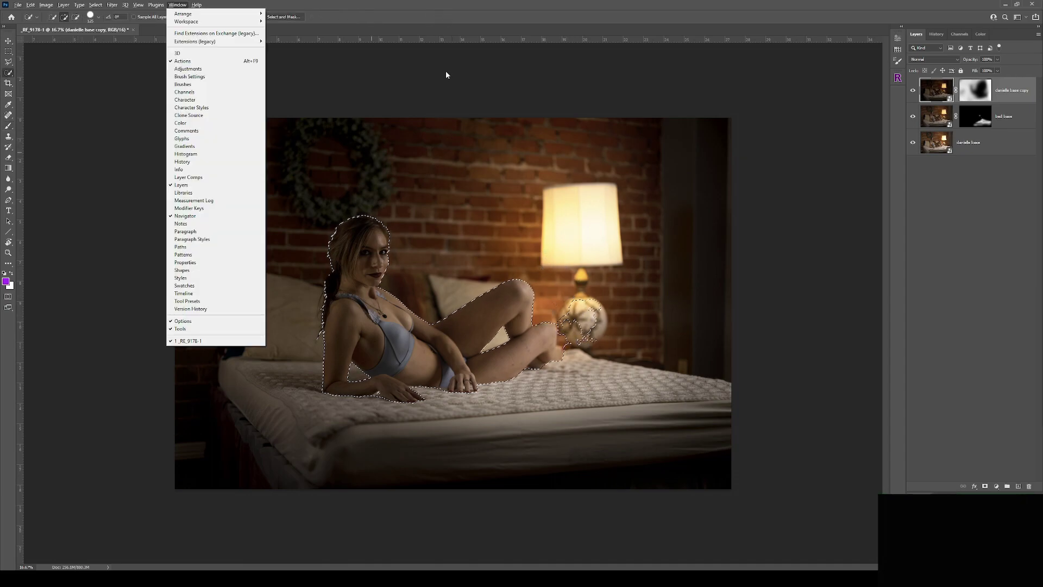
key("Escape")
left_click(587, 336, "alt")
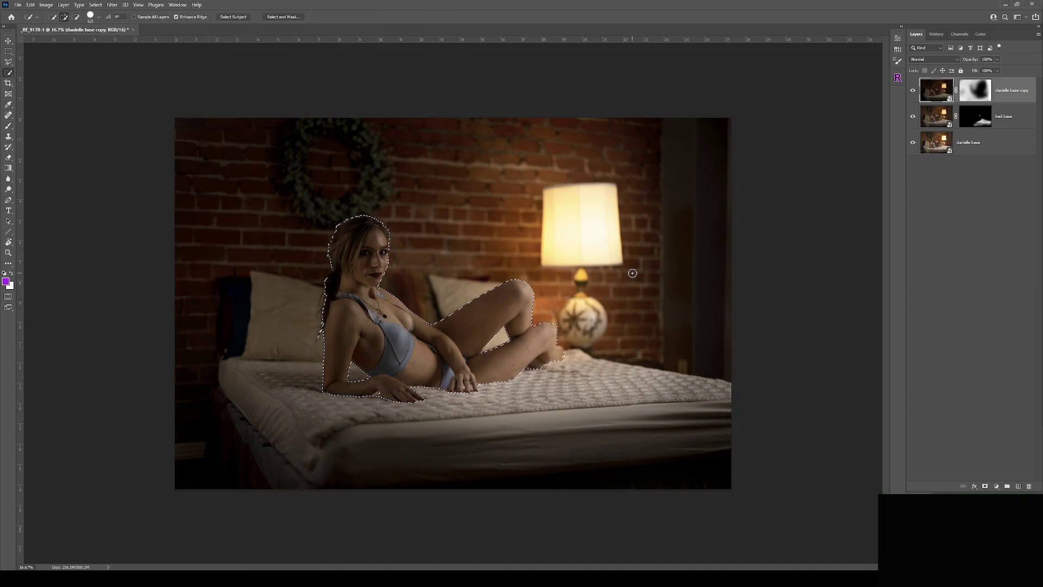
key("shift+F6")
key("Return")
Step: Paint over the woman's head and shoulder on the top layer's mask within the selection, using progressively smaller brushes
left_click(975, 89)
key("b")
key("[")
key("[")
key("[")
key("[")
key("[")
mouse_move(357, 301)
left_mouse_down()
mouse_move(350, 349)
mouse_move(392, 304)
mouse_move(311, 261)
left_mouse_up()
key("[")
key("[")
key("[")
key("[")
key("[")
key("[")
key("[")
key("[")
key("bracketleft")
key("bracketleft")
key("x")
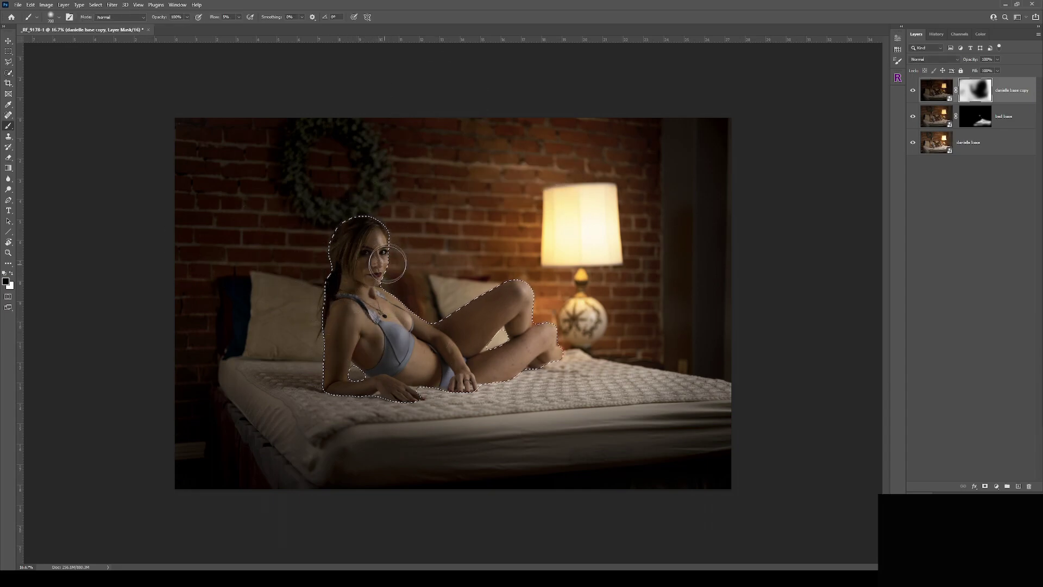
Step: Paint black with a larger brush on the top layer's mask inside the selection to brighten the woman's face and upper body
key("bracketright")
key("bracketright")
key("bracketright")
key("bracketright")
key("bracketright")
key("bracketright")
key("bracketright")
mouse_move(366, 220)
left_mouse_down()
mouse_move(380, 217)
mouse_move(349, 295)
left_mouse_up()
Step: Reduce the brush flow to 1% and refine the mask subtly over the woman's arm and body with black
key("x")
key("x")
key("shift+0")
key("shift+1")
key("bracketleft")
key("bracketleft")
key("bracketleft")
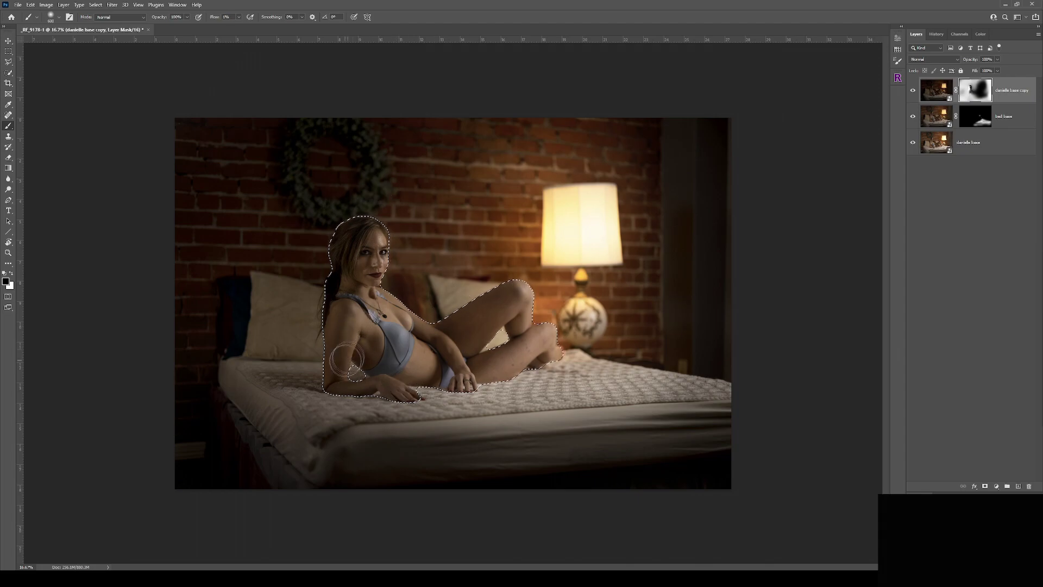
key("bracketright")
key("bracketright")
key("bracketright")
Step: Inspect the top layer's mask on its own, return to the image and deselect the woman
left_click(971, 95, "alt")
left_click(971, 95, "alt")
key("ctrl+d")
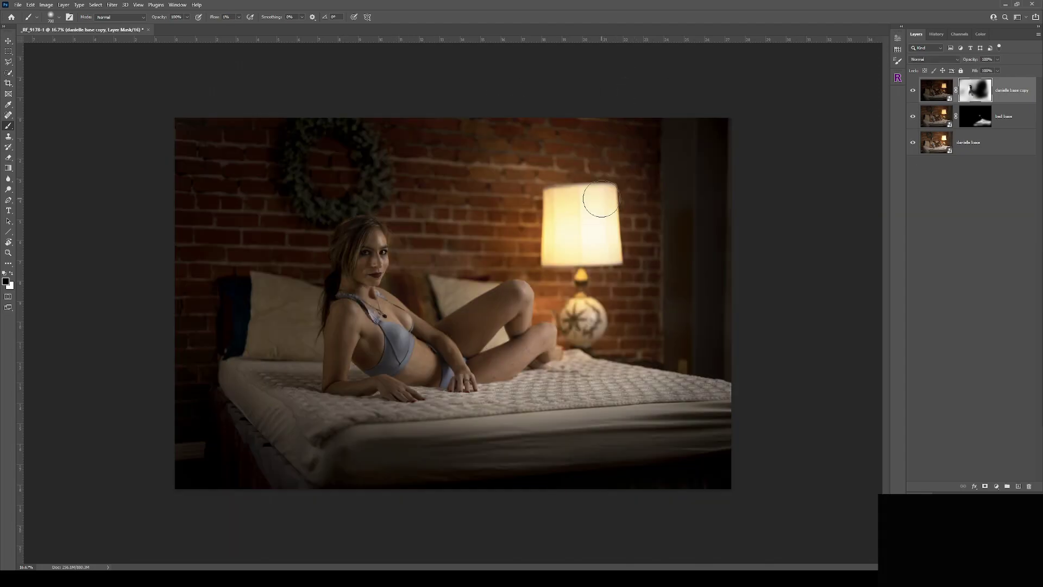
key("ctrl+shift+d")
key("ctrl+d")
key("bracketleft")
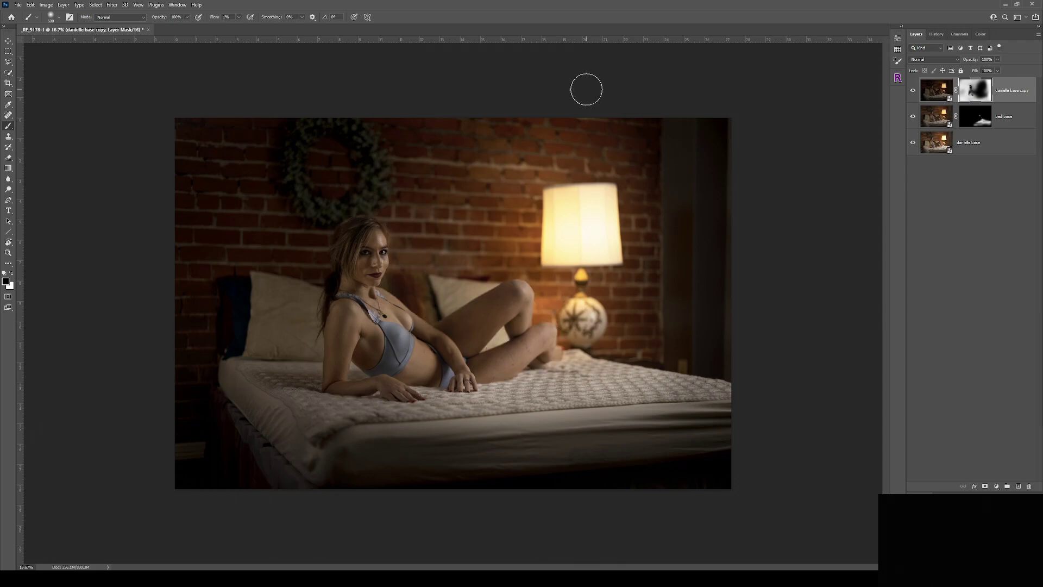
Step: Lower the top layer's opacity to 78% and merge all visible layers into one
left_click_drag(998, 59, 996, 70)
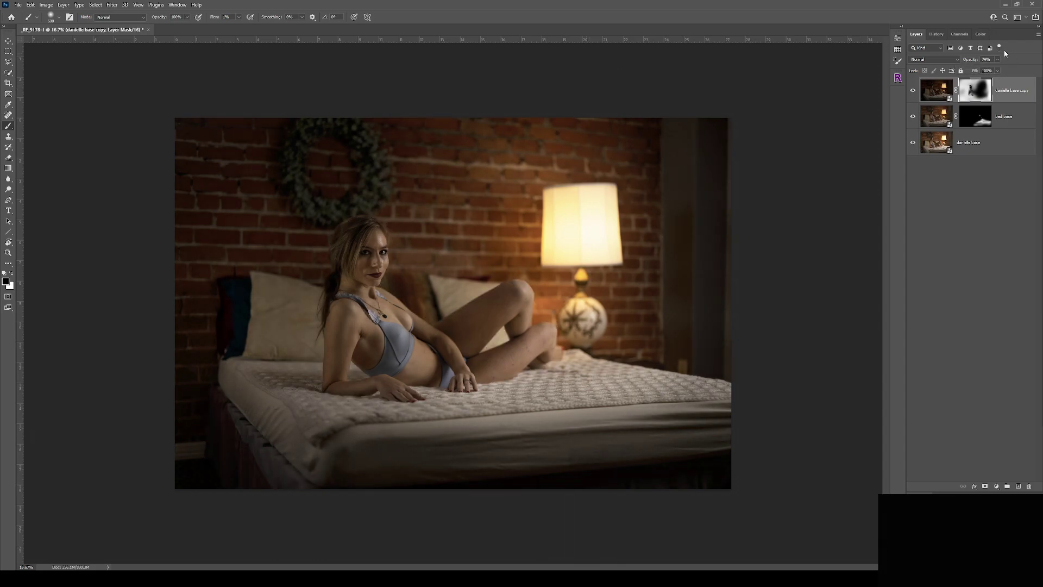
key("ctrl+shift+e")
Step: Scale the image up beyond the canvas, using the rule-of-thirds guides to align the woman's face and the lamp, and hide the guides
key("ctrl+t")
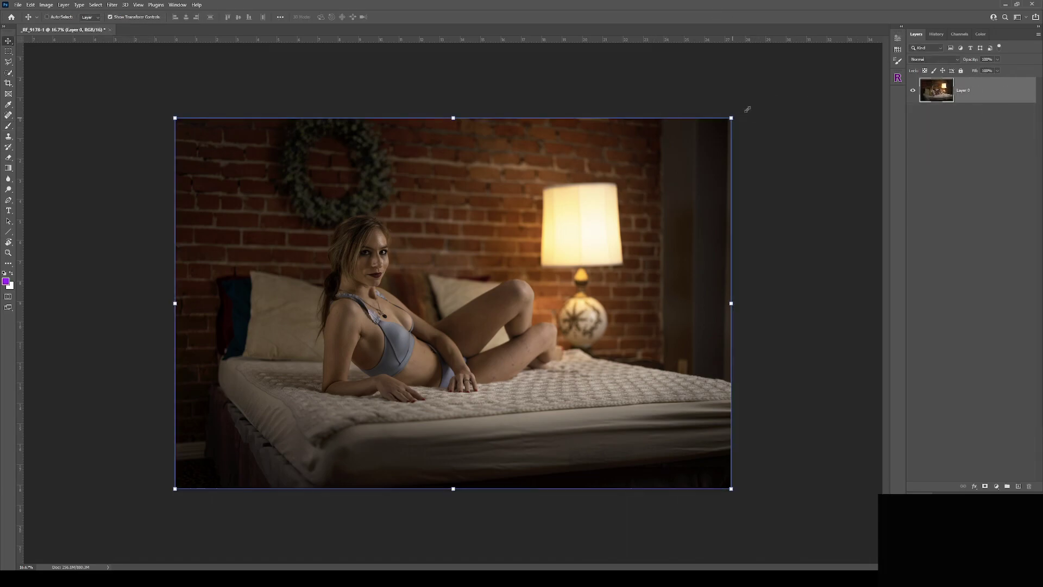
left_click_drag(730, 117, 749, 105)
key("Escape")
key("ctrl+;")
left_click_drag(175, 117, 156, 104)
left_click_drag(731, 489, 740, 495)
left_click_drag(427, 394, 427, 388)
left_click_drag(155, 99, 148, 93)
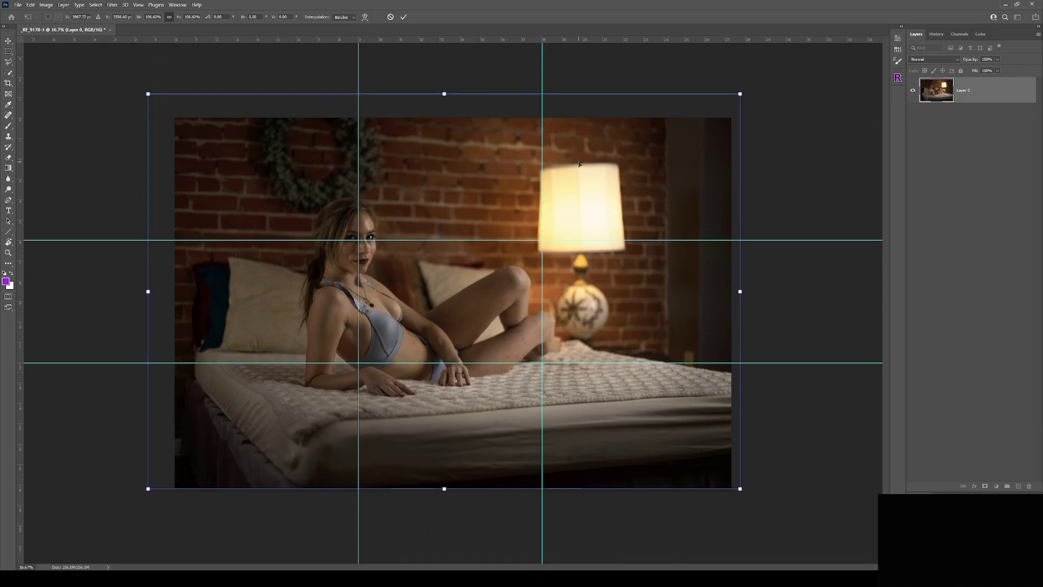
left_click_drag(740, 94, 744, 92)
key("Return")
key("ctrl+semicolon")
Step: Merge the image and run the retouching action that builds the Dodge and Burn and Frequency Separation layer groups
key("ctrl+shift+e")
key("j")
key("F2")
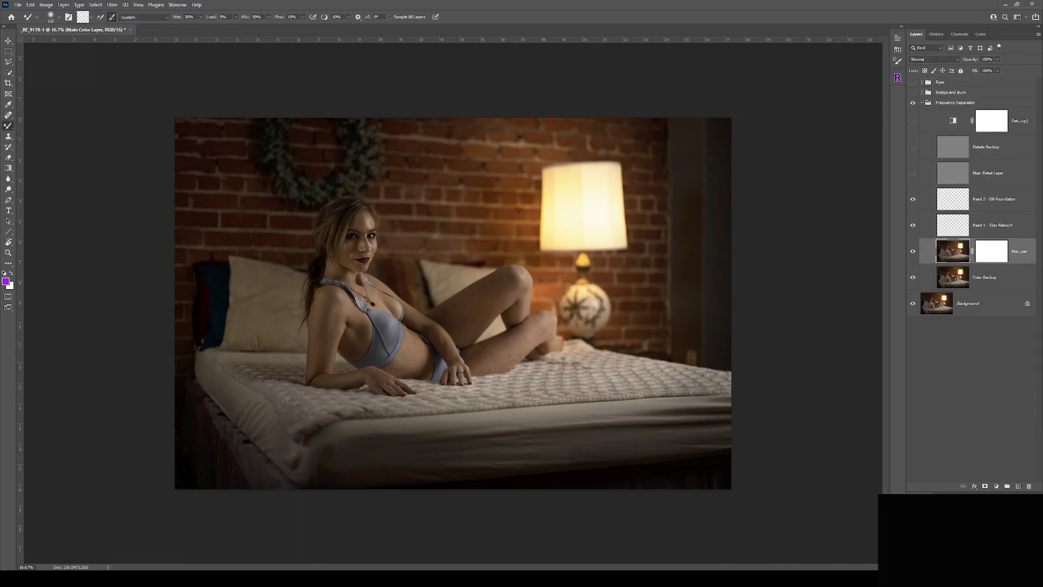
Step: Smooth the skin tones on the woman's legs with the Mixer Brush on the Main Color Layer
scroll(547, 346, "up", 5)
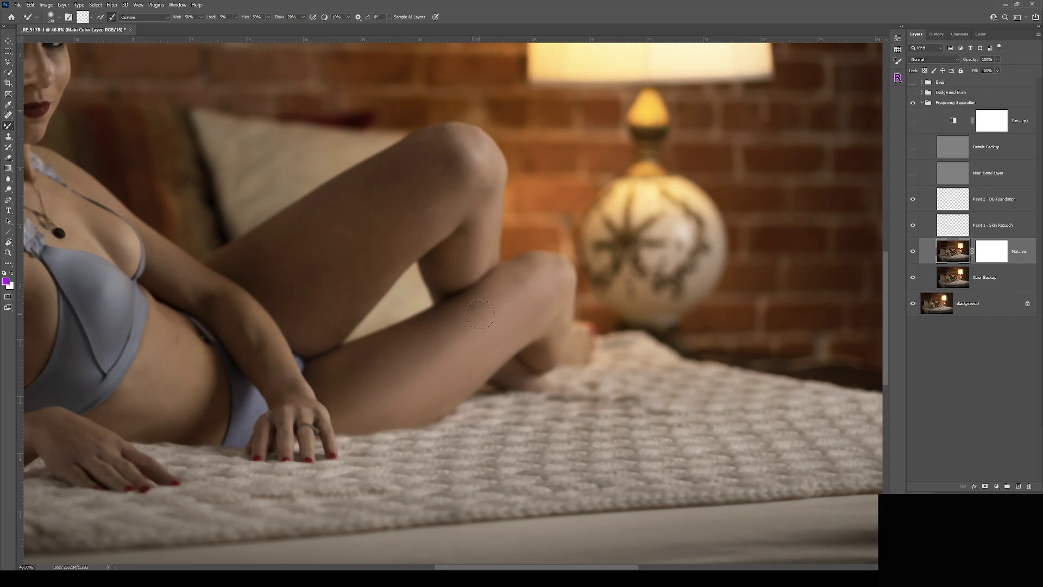
key("bracketright")
key("bracketleft")
key("bracketleft")
key("bracketleft")
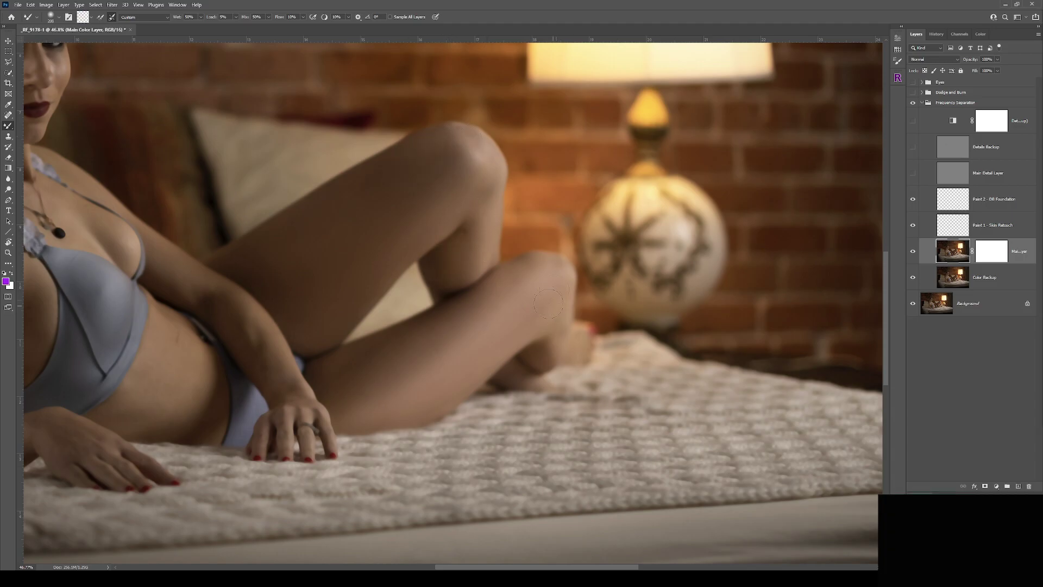
Step: Smooth the skin transitions on the woman's torso, arms and shoulder with smaller Mixer Brush sizes
left_click_drag(152, 376, 377, 351)
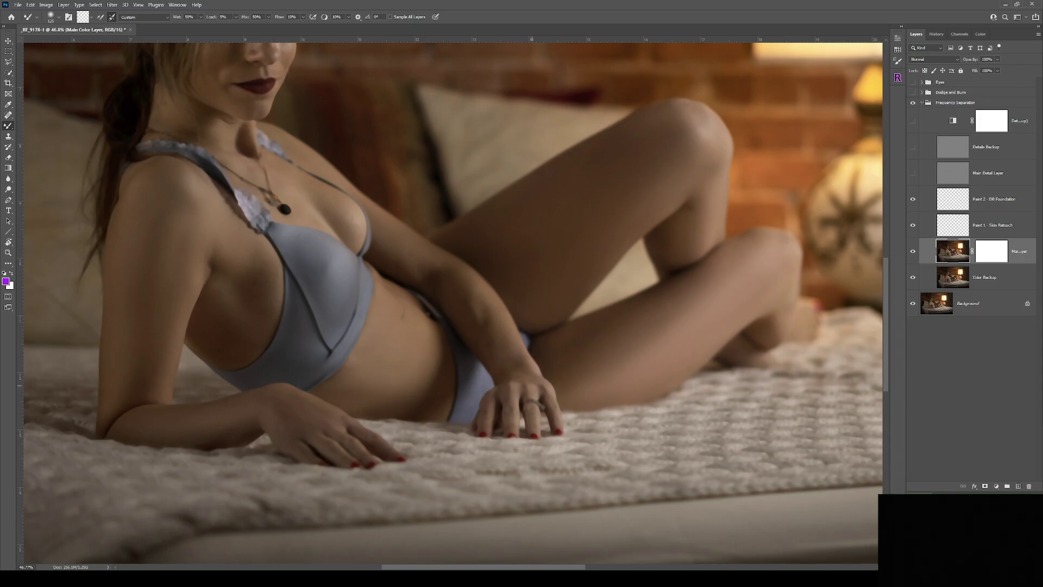
key("bracketleft")
key("bracketleft")
key("bracketleft")
scroll(352, 337, "up", 3)
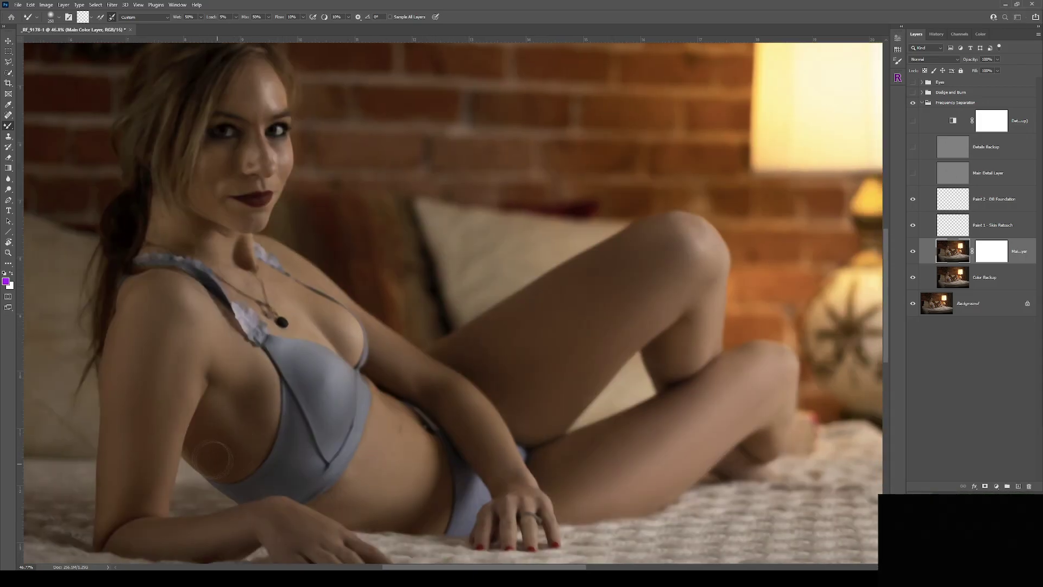
Step: Smooth the tonal transitions on the woman's forehead with a small Mixer Brush on the Main Color Layer
left_click_drag(242, 149, 293, 304)
scroll(293, 301, "up", 6)
key("bracketleft")
key("bracketleft")
key("bracketleft")
key("bracketleft")
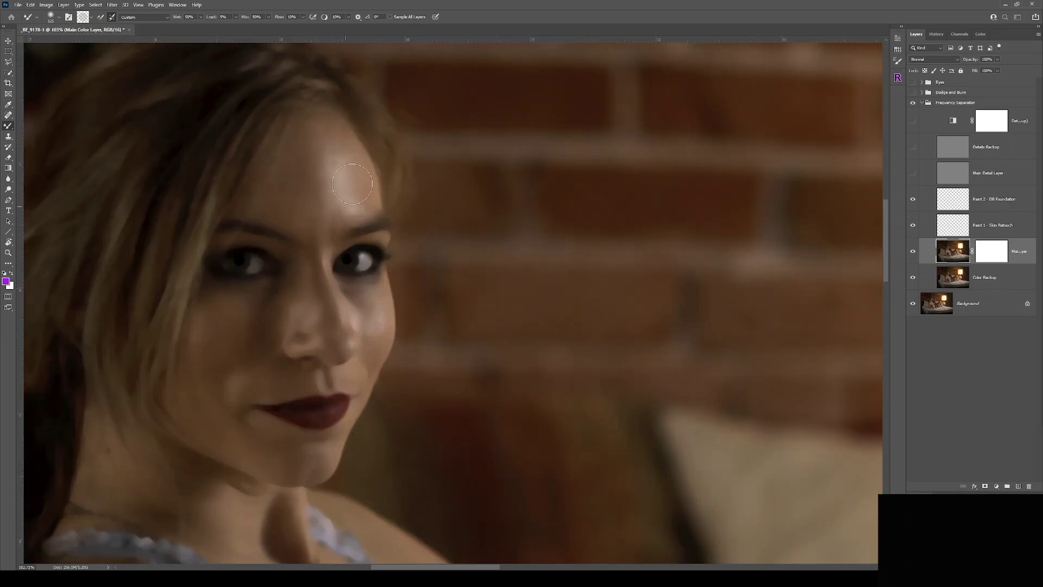
key("bracketleft")
key("bracketleft")
key("bracketleft")
key("bracketleft")
key("bracketleft")
Step: Blend the tones along the nose and beneath the eyes, adjusting the Mixer Brush size to each area
key("bracketright")
key("bracketright")
key("bracketright")
key("bracketright")
key("bracketright")
key("bracketright")
key("bracketright")
key("bracketleft")
key("bracketleft")
key("bracketleft")
key("bracketleft")
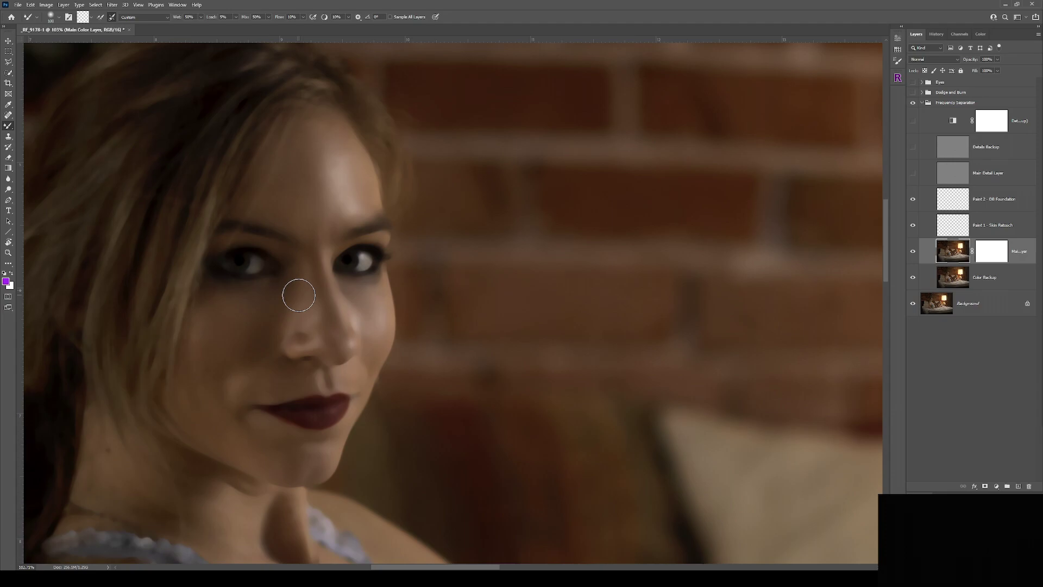
key("bracketleft")
key("bracketleft")
key("bracketleft")
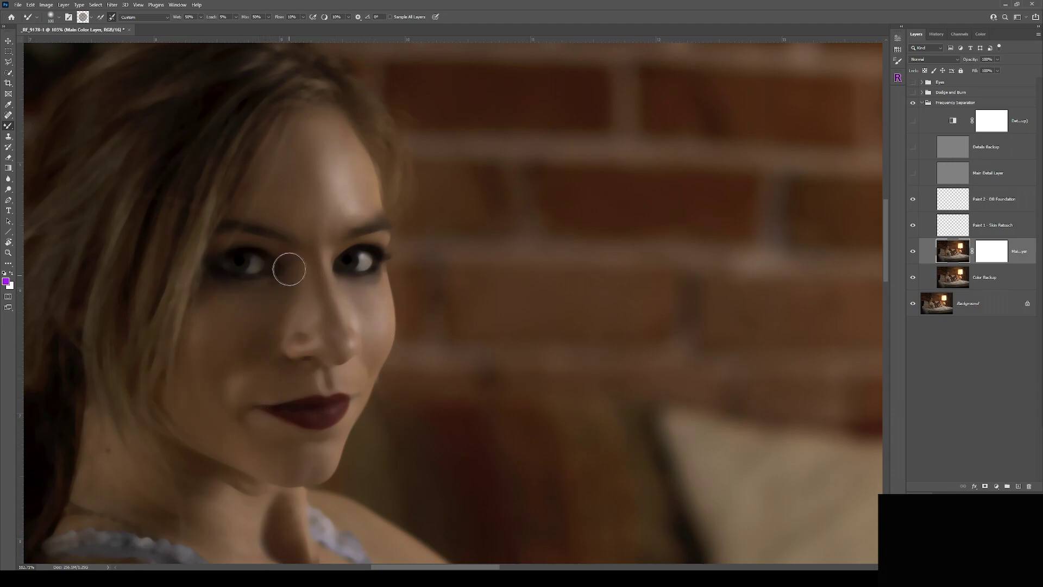
Step: Smooth the skin tones around the mouth, lower cheek and chin with a smaller Mixer Brush
left_click_drag(164, 497, 170, 354)
key("bracketleft")
key("bracketleft")
key("bracketleft")
key("bracketleft")
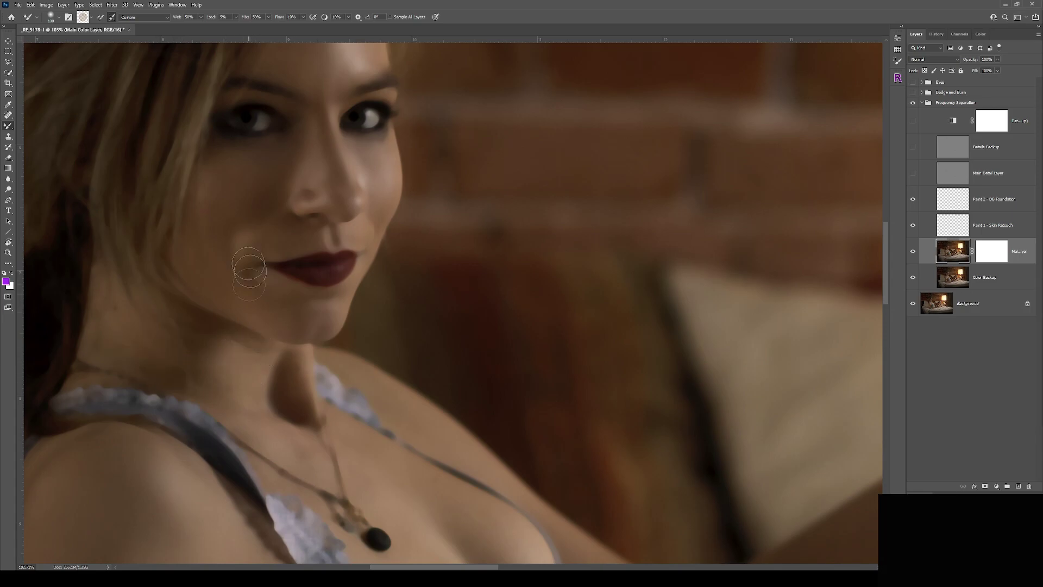
key("bracketleft")
Step: Smooth the shading along the front side of the mattress with the Mixer Brush
key("ctrl+0")
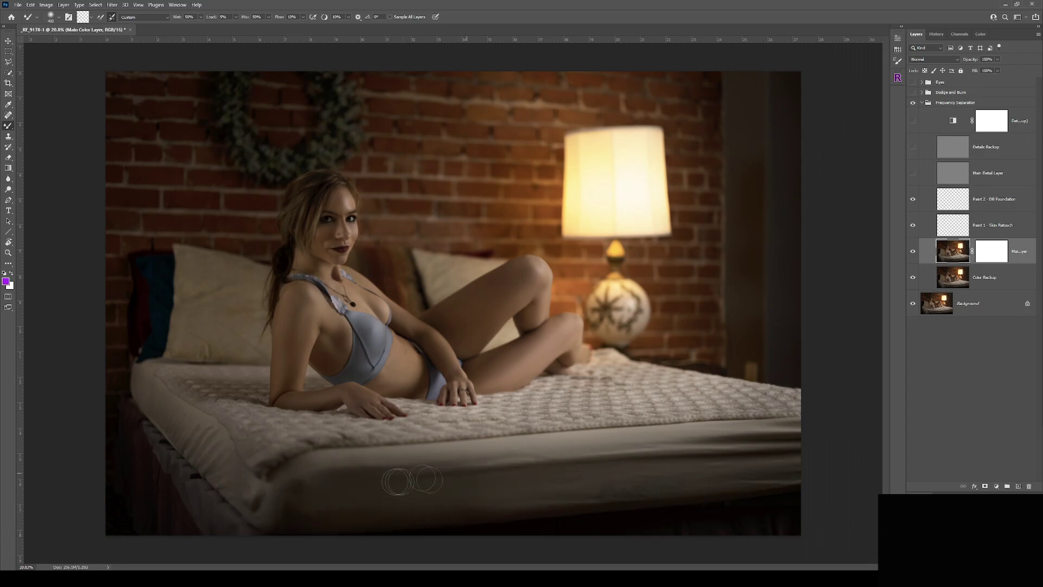
mouse_move(446, 473)
left_mouse_down()
mouse_move(552, 494)
mouse_move(497, 502)
mouse_move(766, 472)
left_mouse_up()
key("bracketleft")
key("bracketleft")
key("bracketleft")
key("bracketleft")
key("bracketleft")
key("bracketright")
key("bracketright")
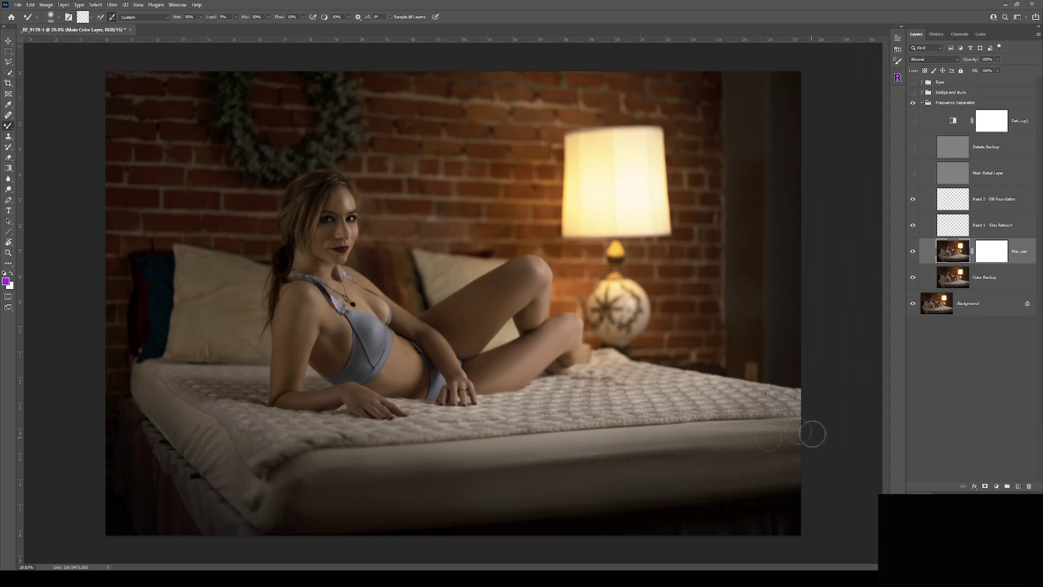
key("bracketleft")
key("bracketleft")
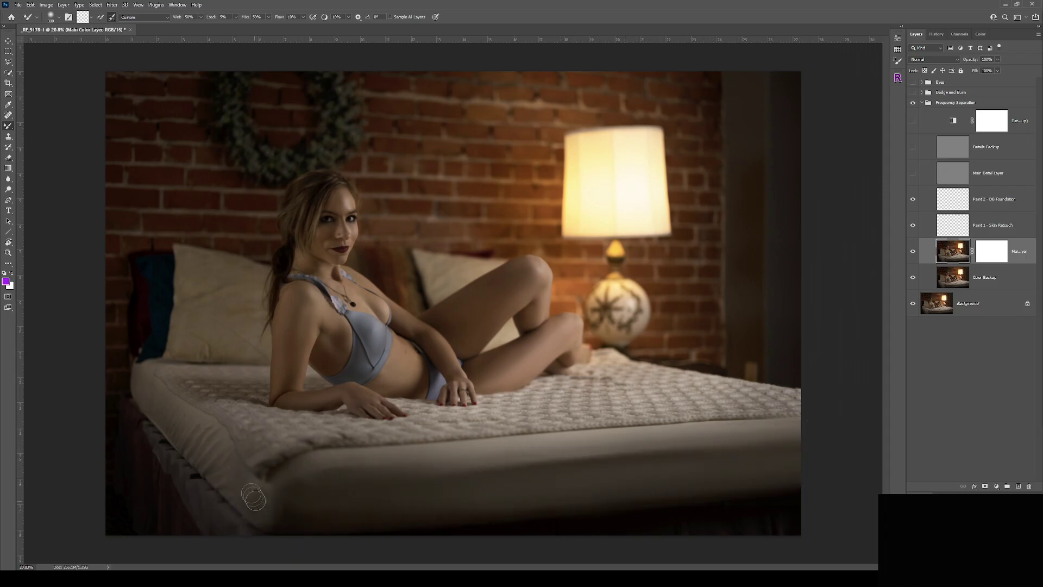
Step: Blend away the slats and uneven tones at the mattress's near corner and along the bed frame
key("bracketleft")
key("bracketright")
key("bracketright")
key("bracketright")
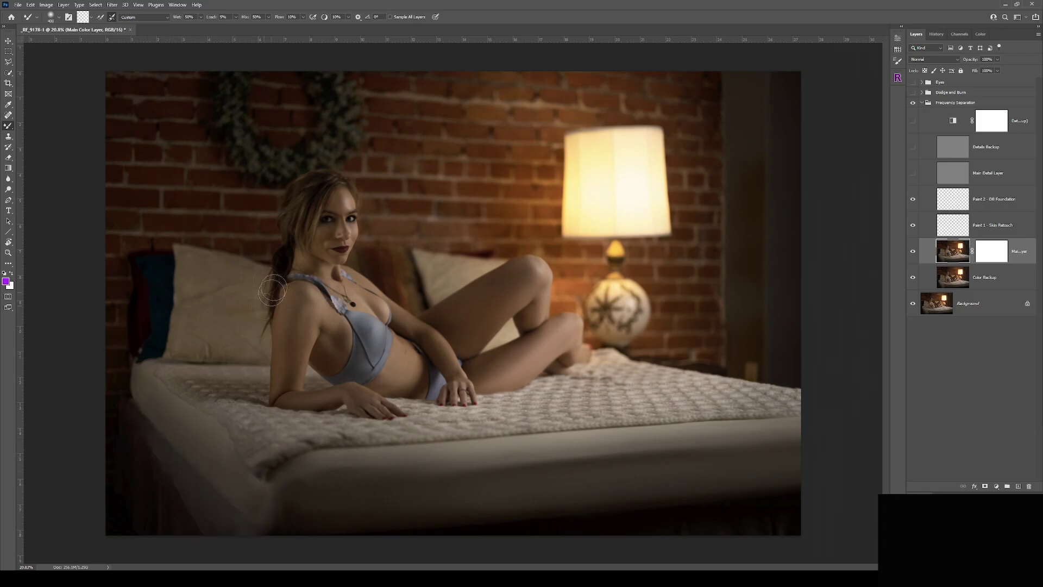
key("bracketleft")
Step: Brush sampled tones over the mattress's near corner on the Paint 1 - Skin Retouch layer, with the Main Detail Layer shown
left_click(991, 225)
key("shift+b")
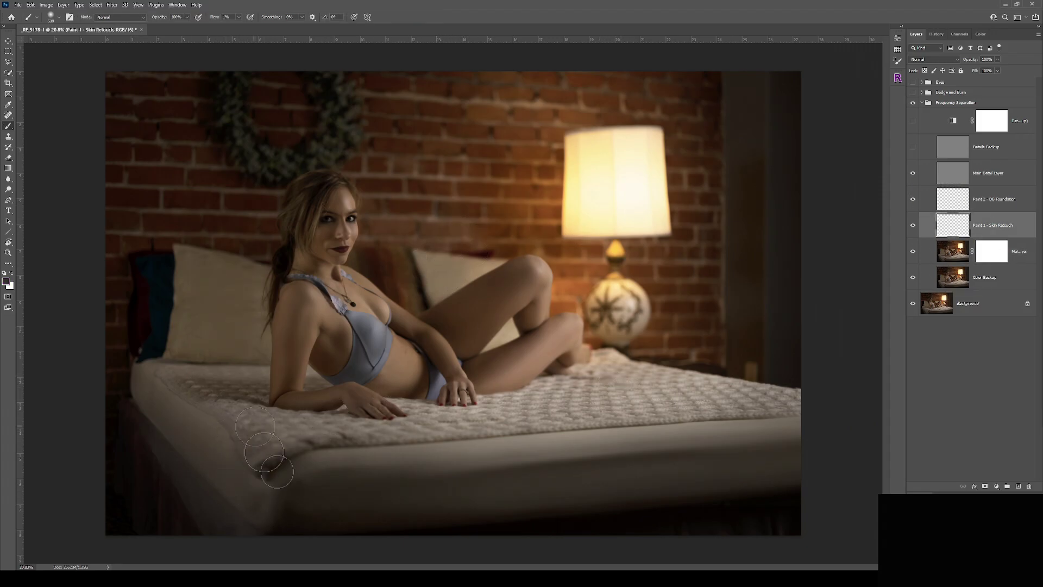
key("bracketright")
key("bracketright")
scroll(551, 359, "up", 5)
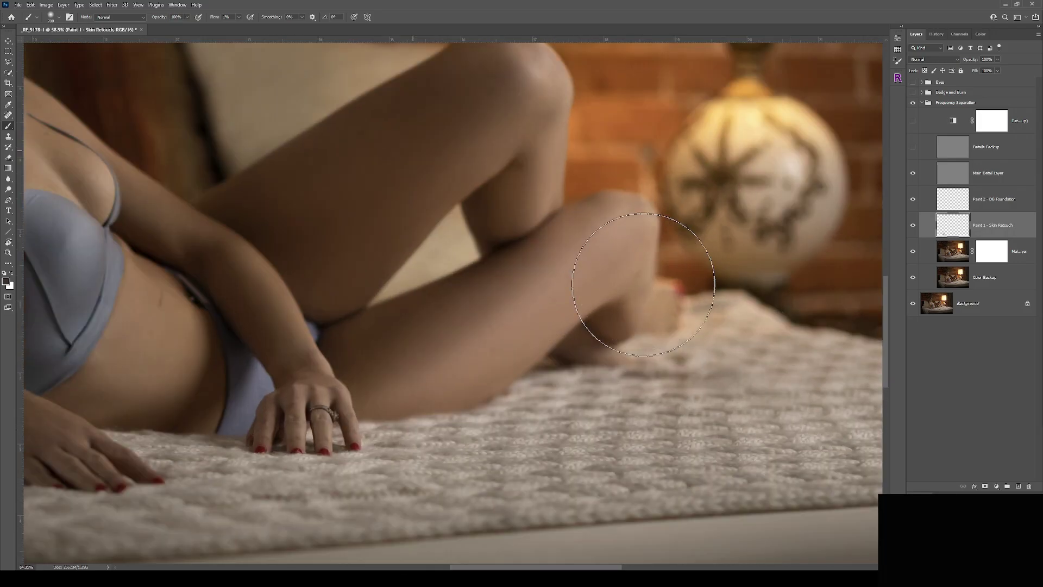
Step: Clean up skin texture blemishes on the legs and arm with the Clone Stamp on the Main Detail Layer
left_click(945, 174)
key("s")
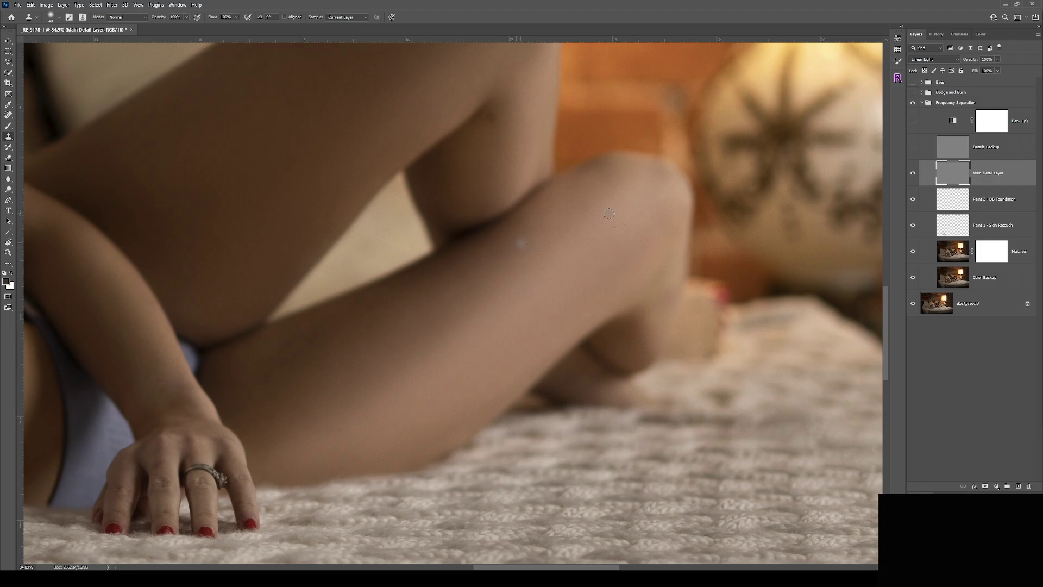
left_click_drag(182, 307, 289, 359)
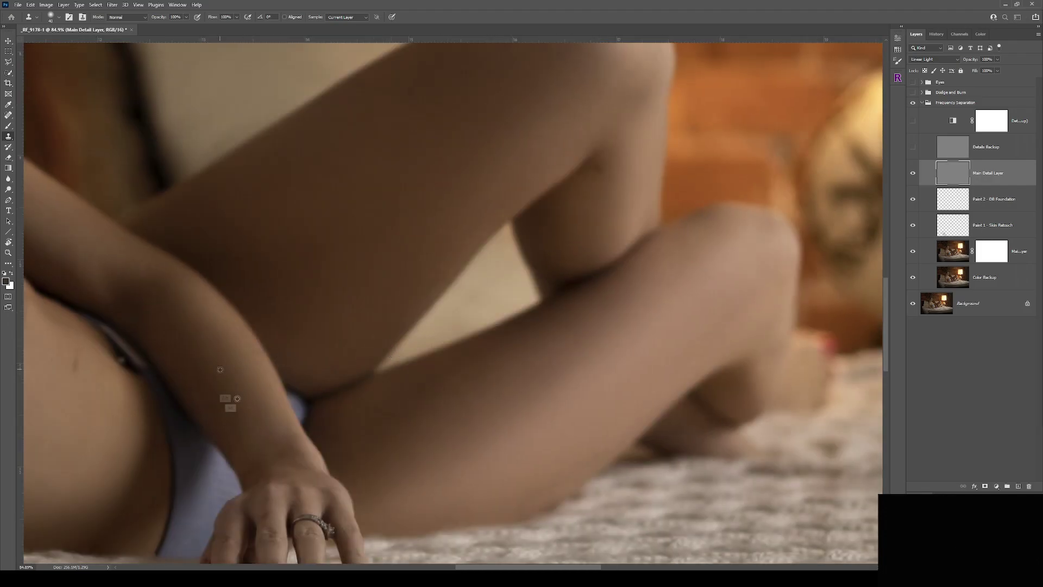
scroll(503, 117, "right", 2)
scroll(502, 117, "up", 3)
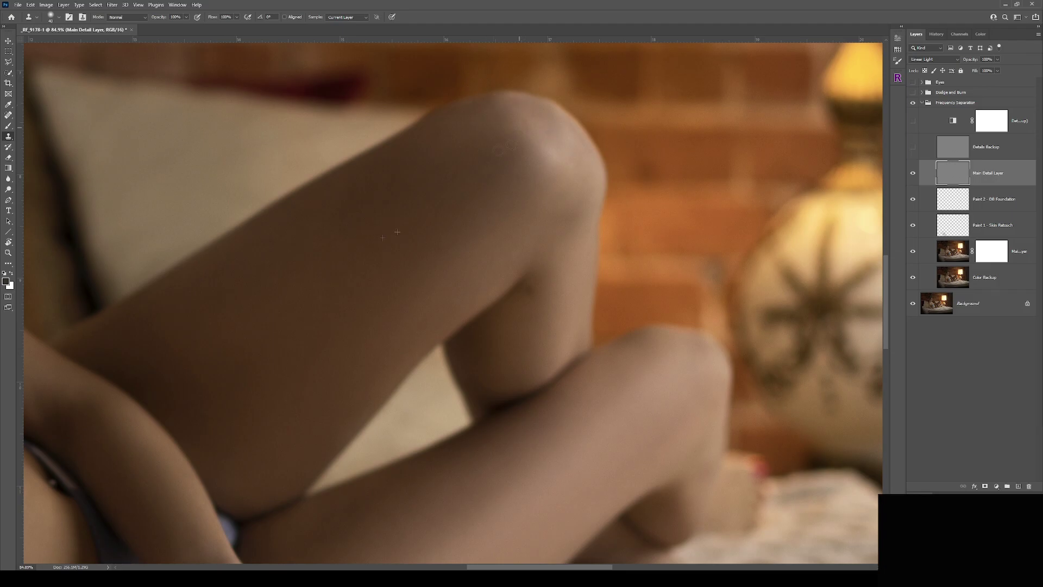
left_click_drag(42, 461, 342, 216)
left_click_drag(251, 251, 461, 350)
left_click_drag(380, 136, 446, 492)
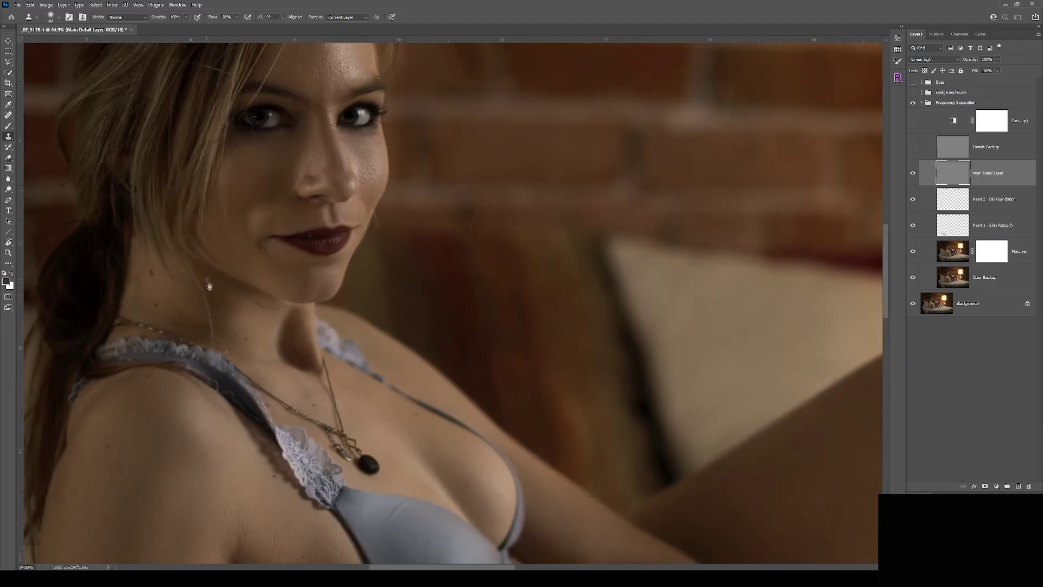
Step: Clone clean skin texture over the forehead, between the brows and beneath the eyes with a smaller Clone Stamp
scroll(415, 121, "up", 5)
scroll(414, 121, "up", 3)
scroll(414, 121, "left", 1)
key("bracketleft")
key("bracketleft")
key("bracketleft")
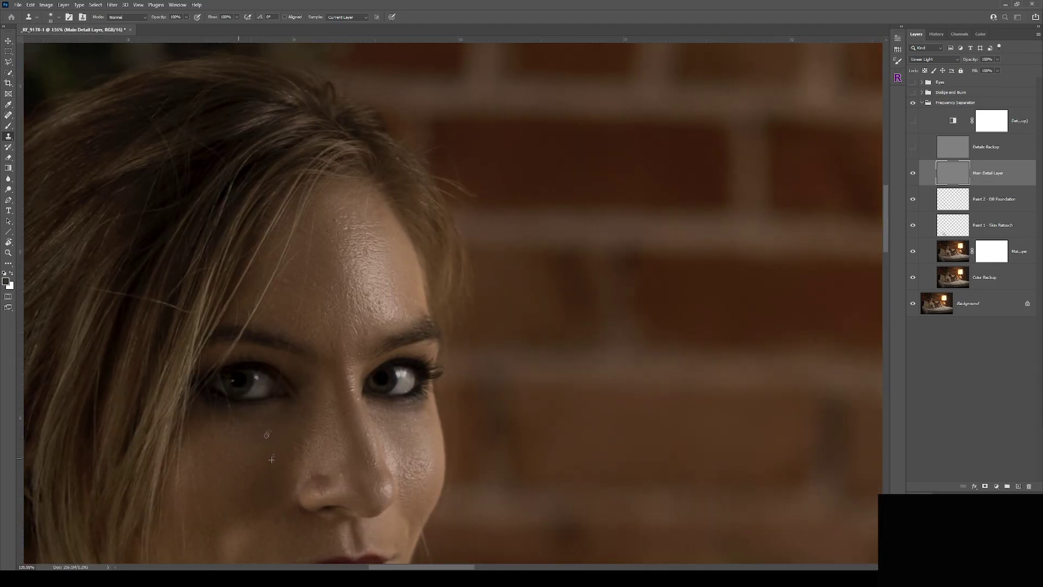
left_click_drag(299, 384, 306, 395)
left_click(321, 267, "alt")
left_click_drag(309, 237, 370, 224)
left_click_drag(363, 308, 359, 324)
left_click_drag(282, 476, 287, 328)
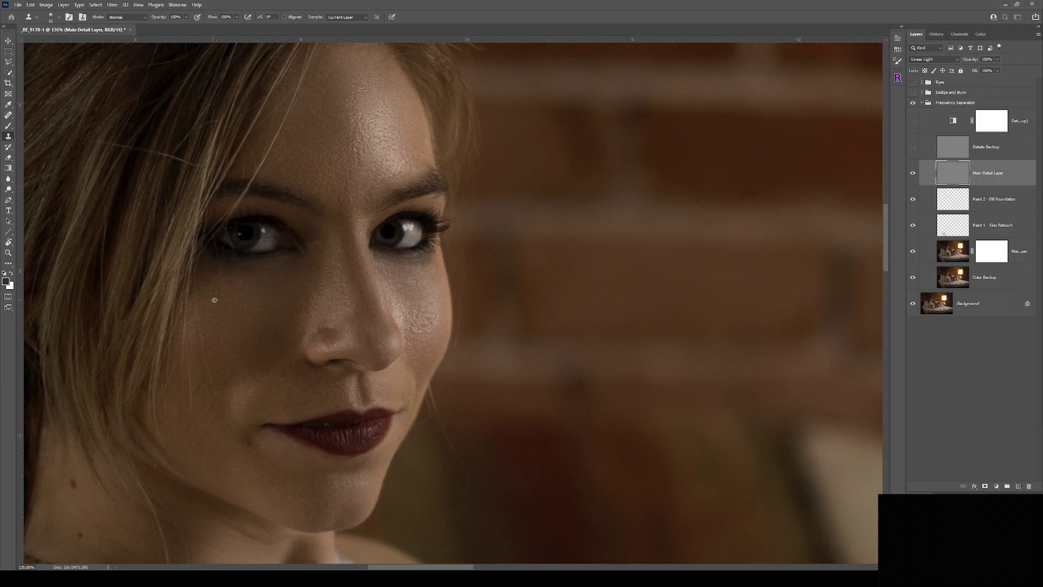
Step: Clone out small blemishes and stray hairs on the neck, shoulder and chest
scroll(279, 476, "down", 3)
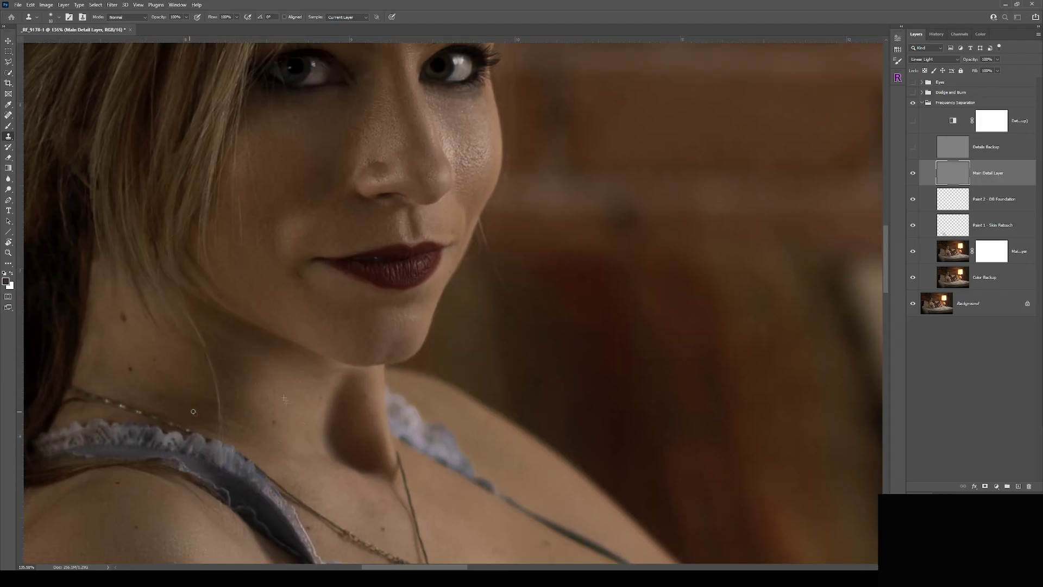
scroll(195, 406, "down", 6)
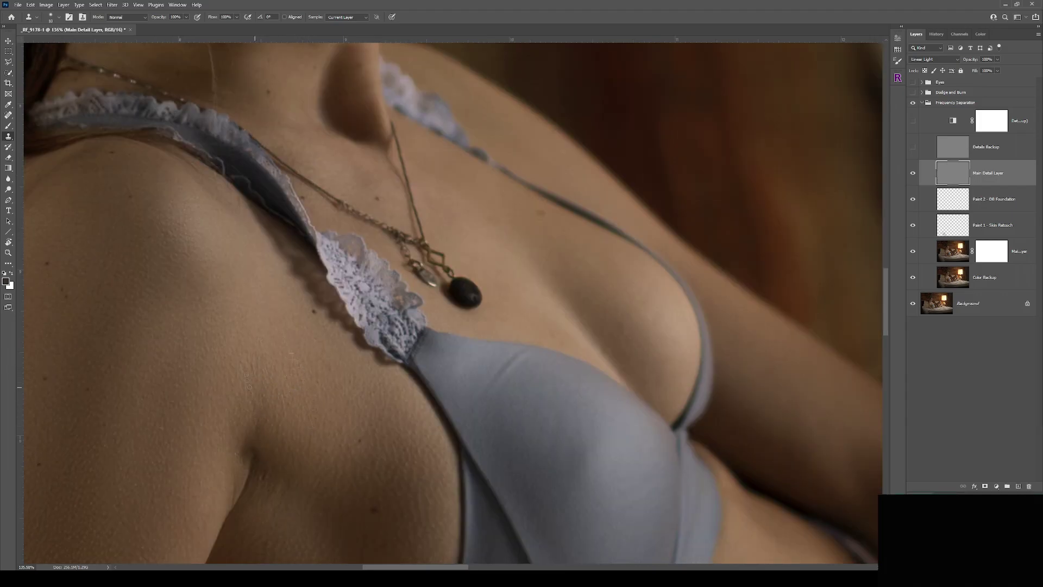
scroll(251, 385, "down", 3)
scroll(246, 427, "up", 15)
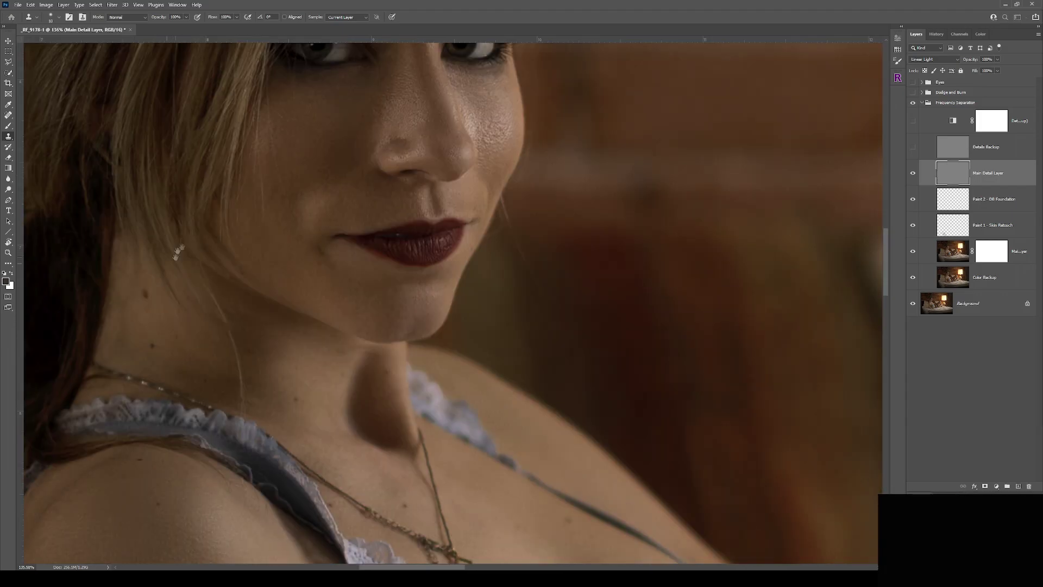
Step: Soften the skin texture on the nose and face with the Mixer Brush on the Main Detail Layer
key("b")
key("[")
key("[")
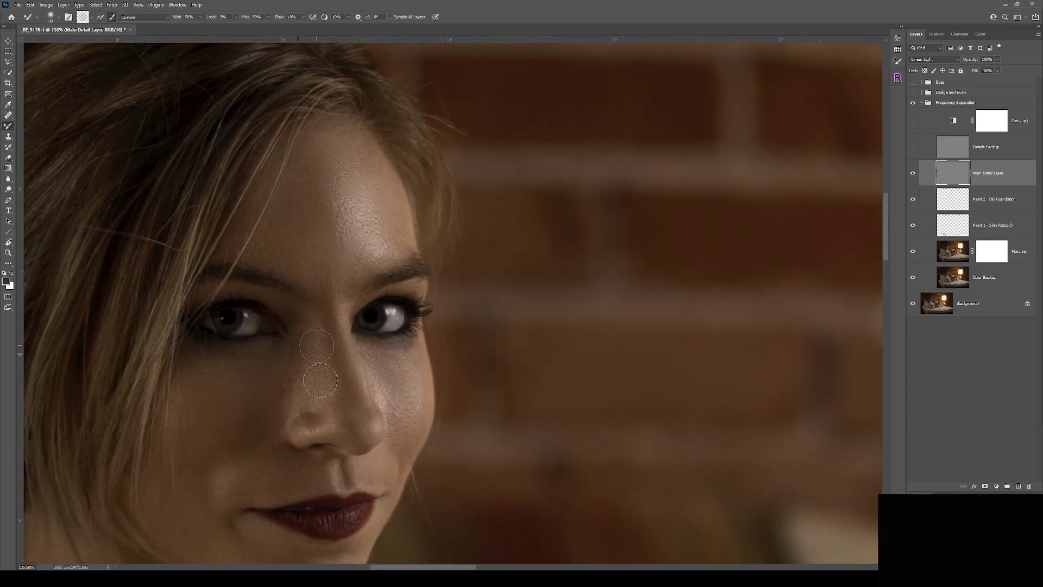
scroll(245, 394, "up", 3)
Step: Undo the last stroke and clean up stray hairs and fine details around the face with the Clone Stamp
key("s")
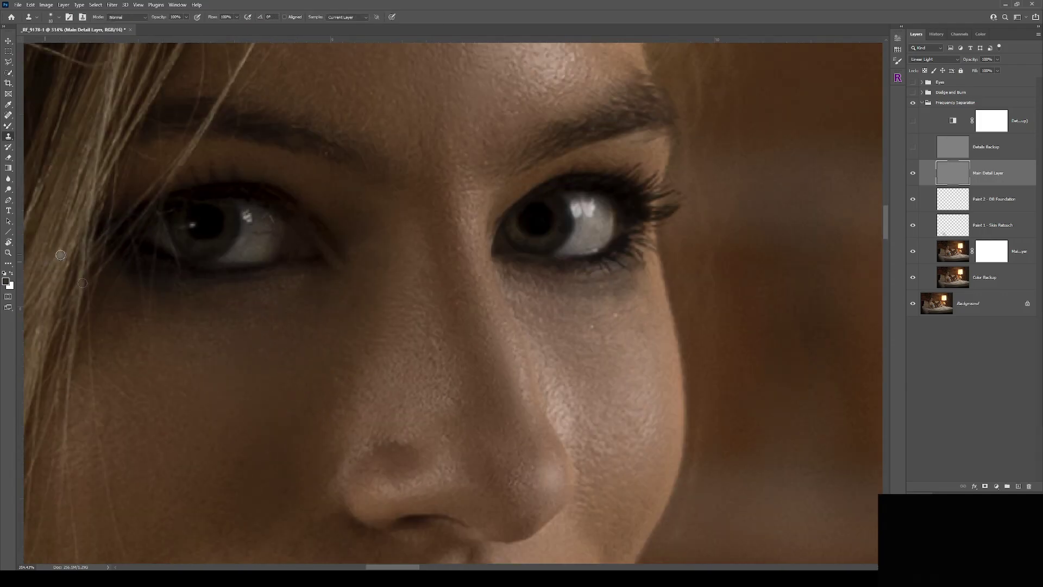
key("ctrl+z")
left_click_drag(526, 300, 380, 301)
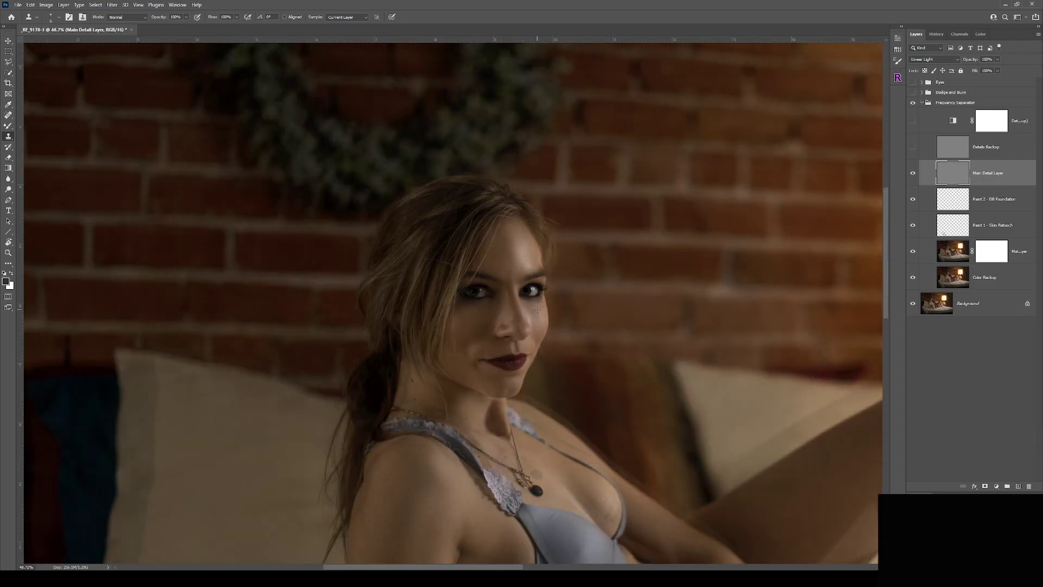
left_click_drag(380, 516, 217, 93)
left_click_drag(163, 277, 377, 411)
scroll(377, 411, "down", 5)
scroll(441, 181, "up", 6)
left_click(441, 182, "alt")
mouse_move(487, 319)
left_mouse_down()
mouse_move(491, 386)
mouse_move(438, 339)
mouse_move(431, 347)
mouse_move(458, 370)
mouse_move(434, 378)
mouse_move(492, 373)
mouse_move(425, 359)
left_mouse_up()
Step: Blend remaining uneven tones on the Main Color Layer with the Mixer Brush, using a larger size for broad areas
left_click(952, 251)
key("b")
mouse_move(451, 305)
left_mouse_down()
mouse_move(453, 334)
mouse_move(481, 192)
mouse_move(467, 330)
mouse_move(430, 342)
left_mouse_up()
key("[")
mouse_move(464, 195)
left_mouse_down()
mouse_move(481, 342)
mouse_move(444, 291)
mouse_move(455, 219)
mouse_move(448, 353)
mouse_move(448, 232)
mouse_move(482, 384)
mouse_move(428, 217)
mouse_move(403, 374)
mouse_move(498, 376)
mouse_move(501, 386)
mouse_move(430, 373)
left_mouse_up()
key("bracketright")
key("bracketright")
key("bracketright")
key("bracketright")
key("bracketright")
key("bracketright")
key("bracketright")
key("bracketright")
mouse_move(780, 244)
left_mouse_down()
mouse_move(780, 368)
mouse_move(783, 193)
mouse_move(781, 366)
mouse_move(797, 217)
left_mouse_up()
Step: Paint black on the Main Color Layer's mask to restore the bedspread's far edge near the wall
left_click(977, 245)
left_click_drag(798, 433, 853, 433)
key("shift+b")
left_click_drag(728, 304, 720, 317)
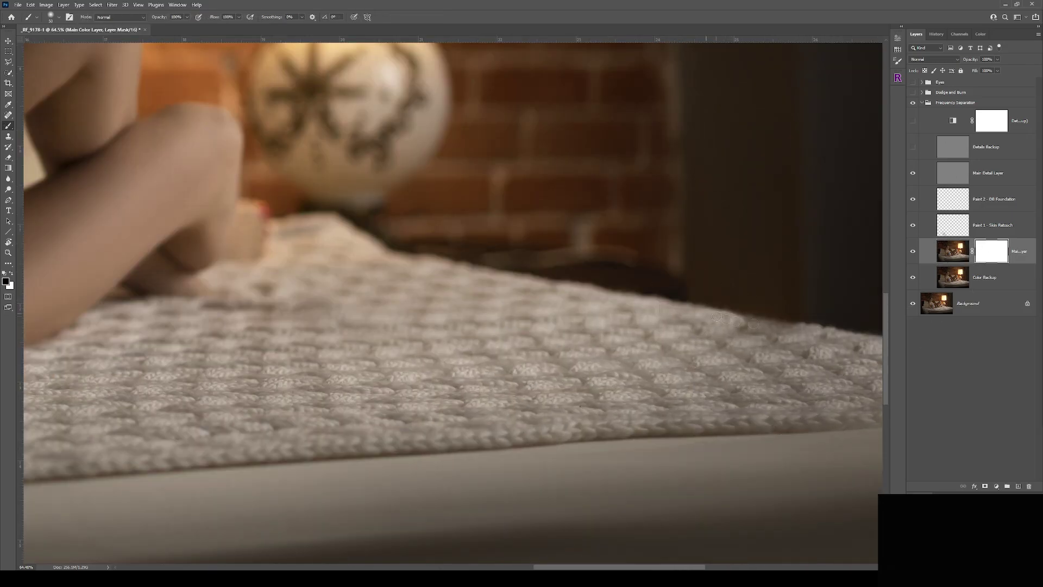
key("ctrl+0")
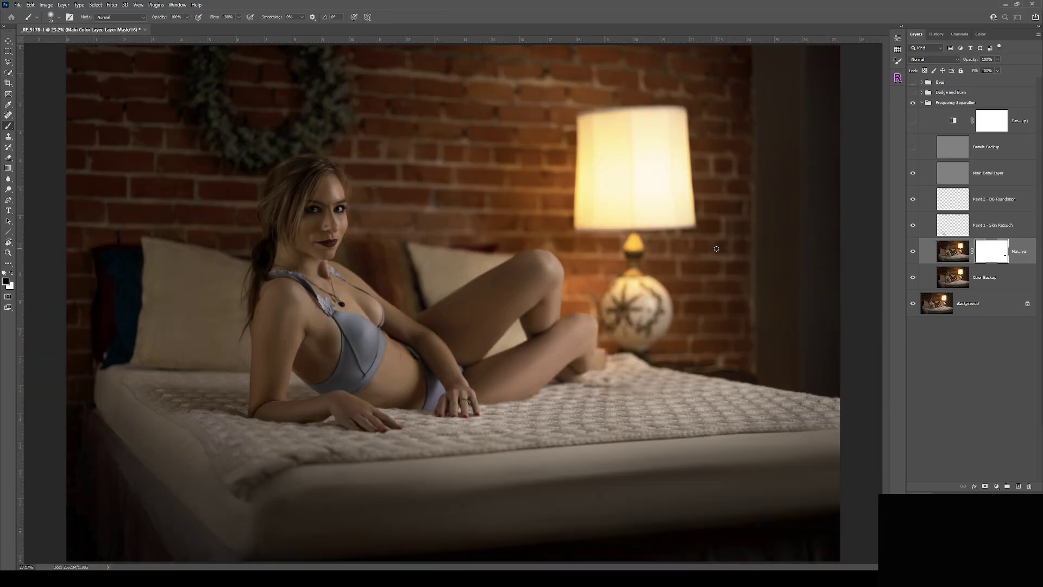
Step: Show the Dodge and Burn group and deepen the body's shadows with a low-flow white brush on the Burn mask
left_click(913, 92)
left_click(922, 92)
left_click(991, 214)
left_click(989, 137)
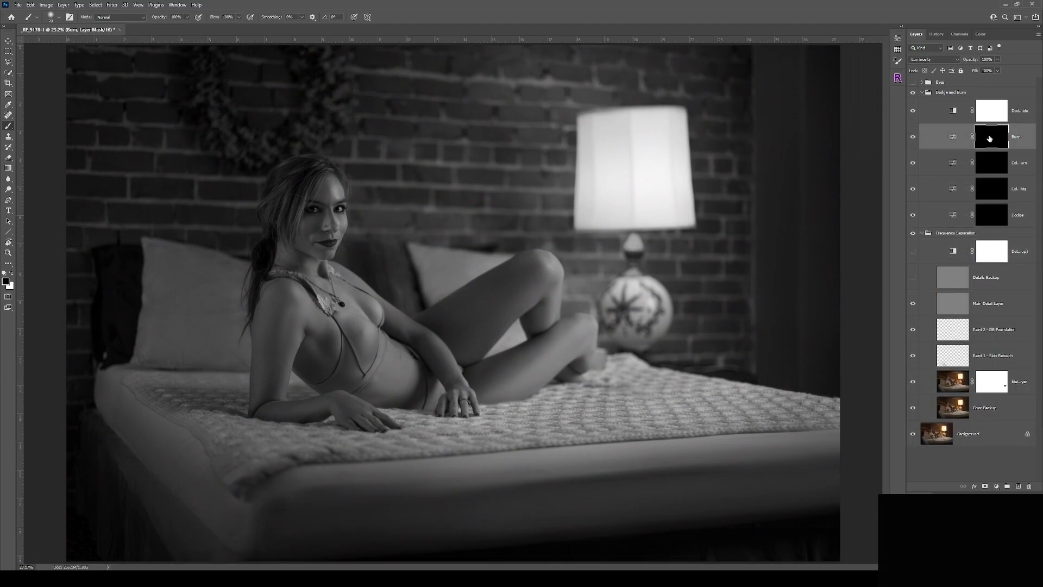
key("shift+1")
scroll(333, 313, "up", 4)
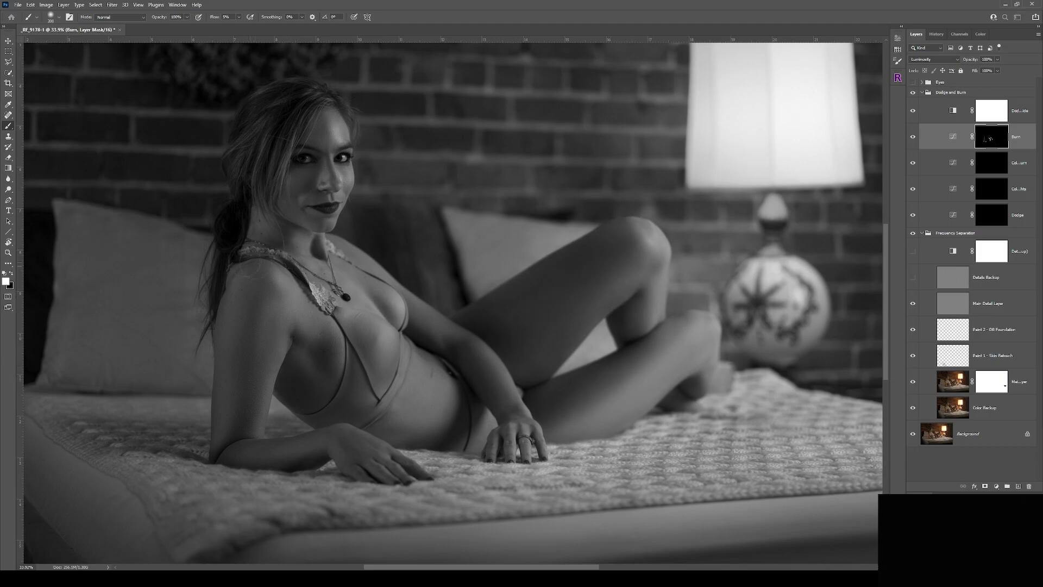
Step: Burn the shadows around the face, then the broader body shadows with a larger brush
scroll(384, 370, "up", 4)
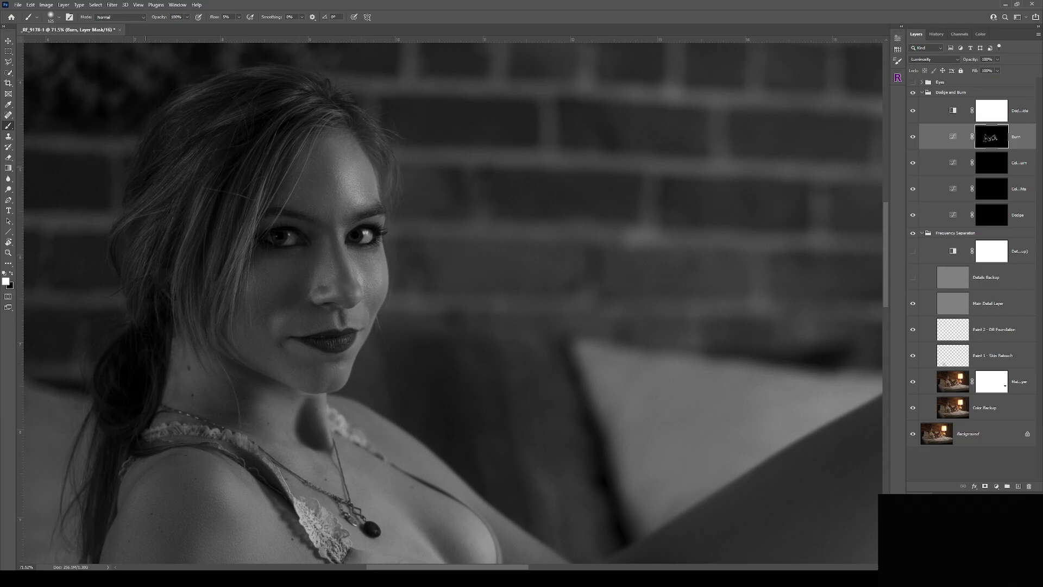
scroll(508, 291, "down", 5)
key("]")
key("]")
key("]")
key("]")
key("]")
key("]")
key("]")
Step: Brighten the highlights on the woman's legs, torso and arms by painting white on the Dodge mask
left_click(991, 214)
scroll(453, 293, "up", 3)
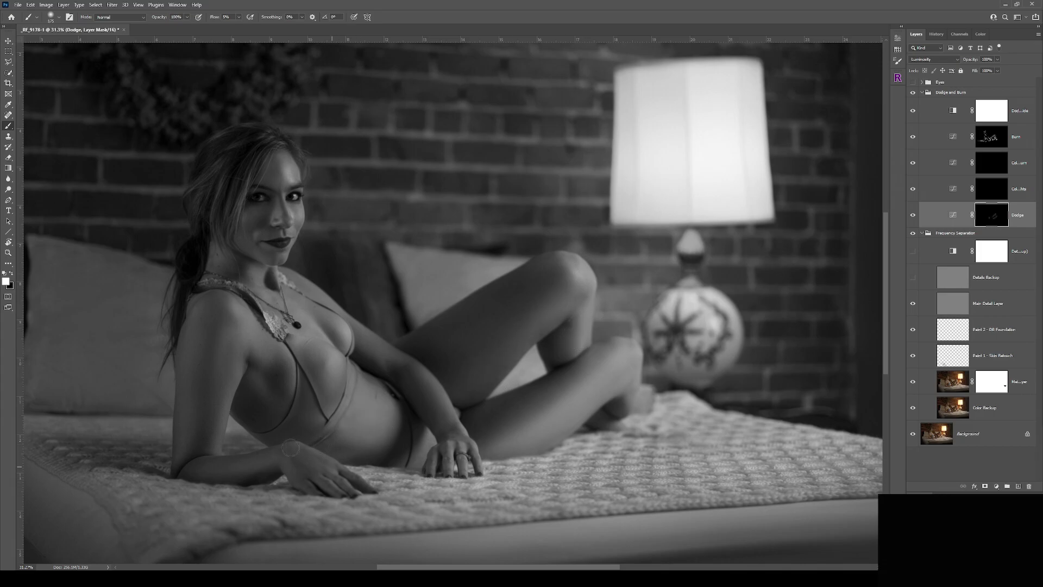
key("bracketright")
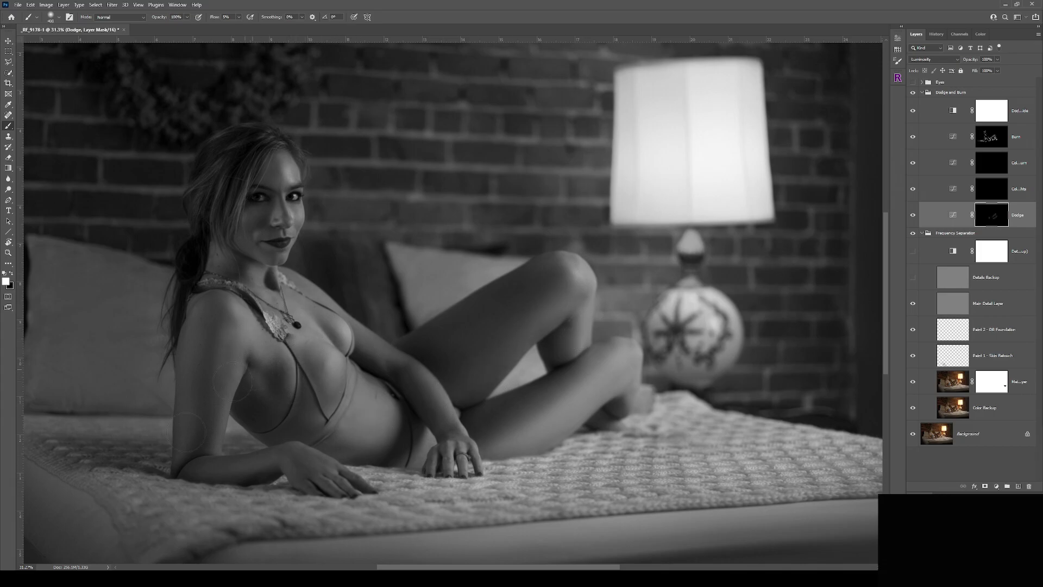
Step: Dodge the highlights on the face, neck and hair, enlarging the brush for broader areas
scroll(244, 254, "up", 3)
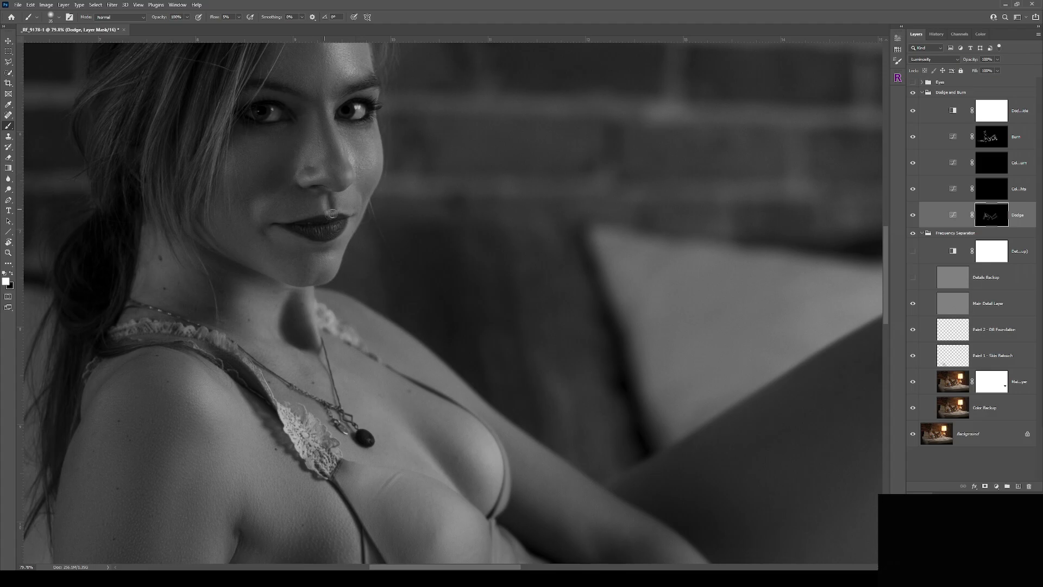
key("bracketright")
key("bracketright")
key("bracketright")
key("bracketright")
key("bracketright")
key("bracketright")
key("bracketright")
key("bracketright")
key("bracketright")
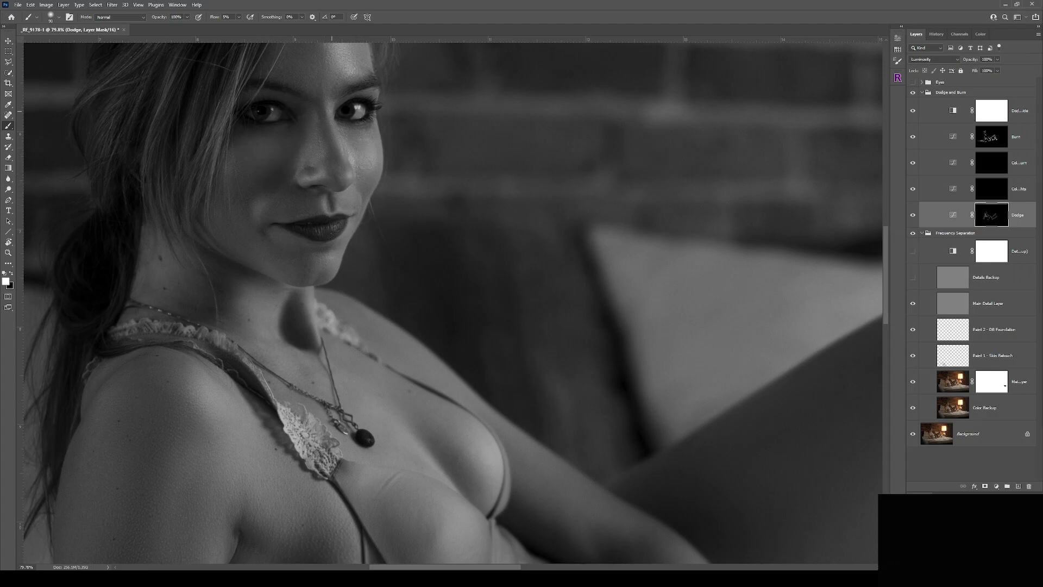
left_click_drag(310, 242, 311, 232)
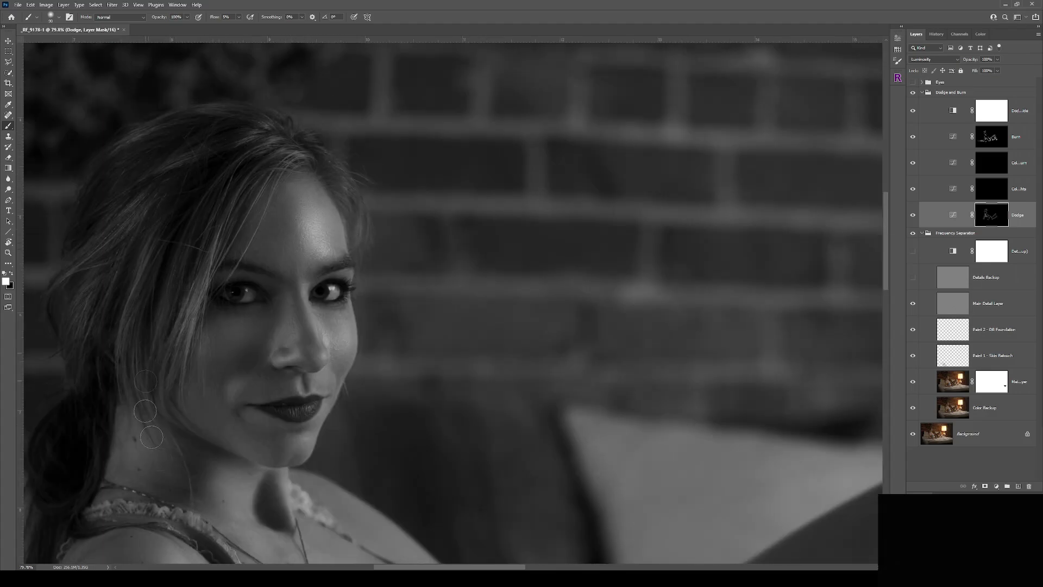
Step: Hide the black-and-white helper layer and set up a much smaller white brush for painting on the Color Highlights mask
key("ctrl+0")
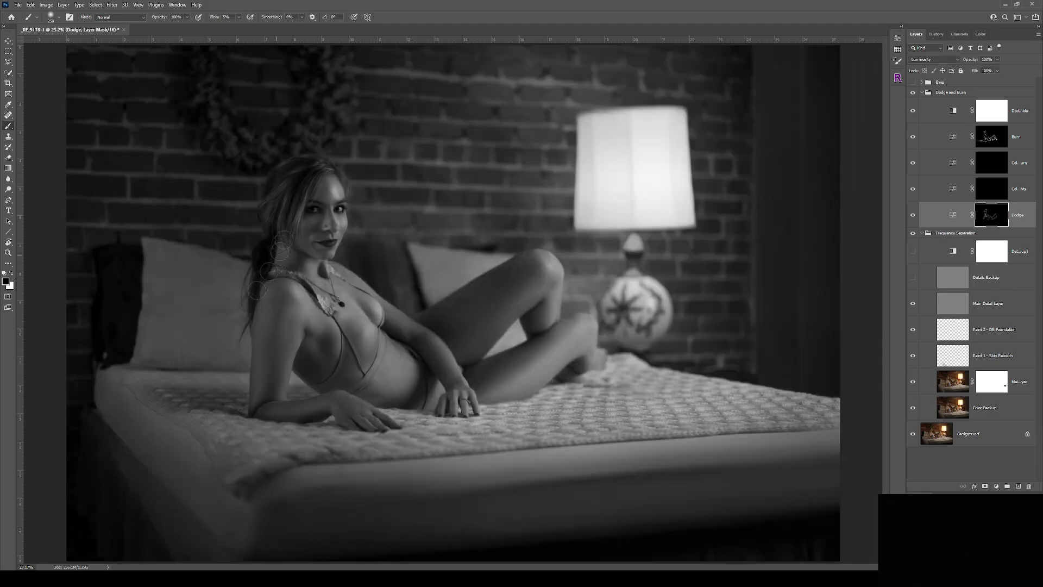
left_click(913, 110)
left_click(991, 188)
left_click_drag(336, 234, 445, 234)
key("bracketleft")
key("bracketleft")
key("bracketleft")
key("bracketleft")
key("bracketleft")
key("bracketleft")
key("bracketleft")
key("bracketleft")
key("bracketleft")
key("bracketleft")
key("bracketleft")
key("bracketleft")
key("bracketleft")
key("x")
scroll(315, 248, "up", 3)
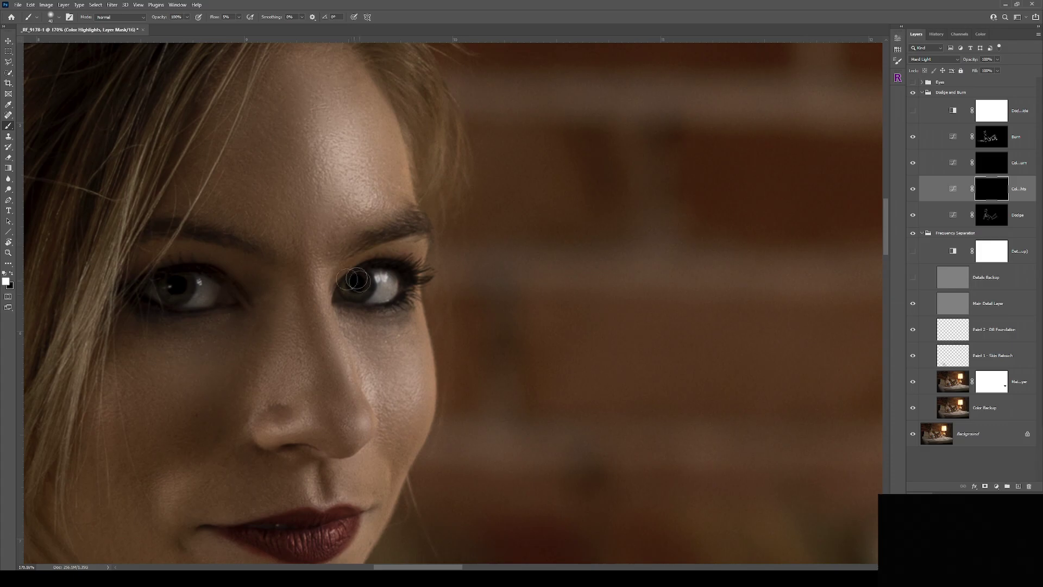
Step: Paint warm color highlights onto the woman's face and hair on the Color Highlights mask, adjusting the brush size
key("ctrl+0")
scroll(370, 358, "up", 3)
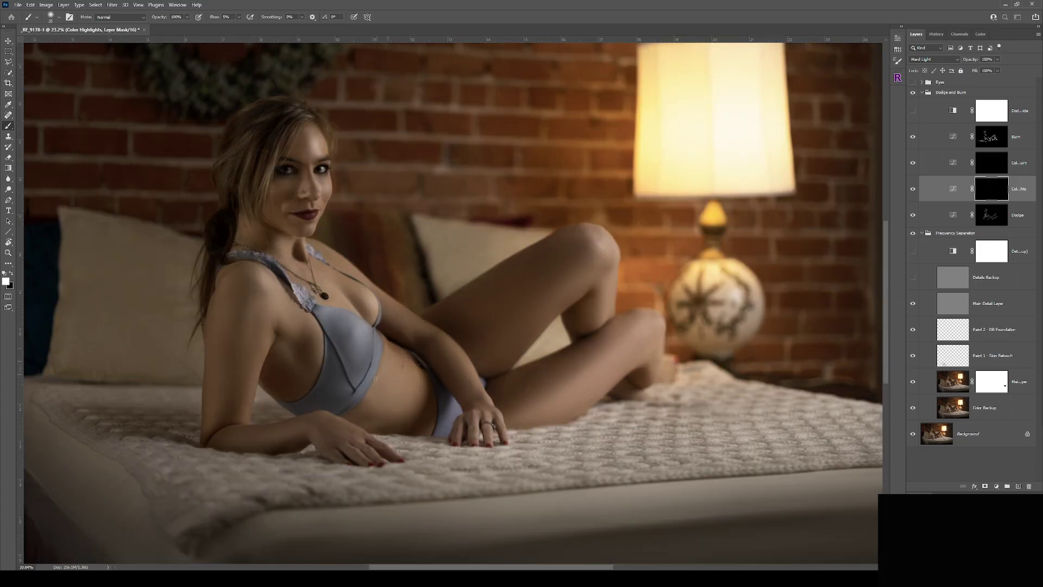
left_click_drag(395, 298, 380, 356)
mouse_move(394, 195)
left_mouse_down()
mouse_move(442, 305)
mouse_move(442, 458)
left_mouse_up()
key("bracketleft")
key("bracketleft")
key("bracketleft")
key("bracketleft")
key("bracketleft")
left_click_drag(239, 217, 242, 211)
key("bracketright")
key("bracketright")
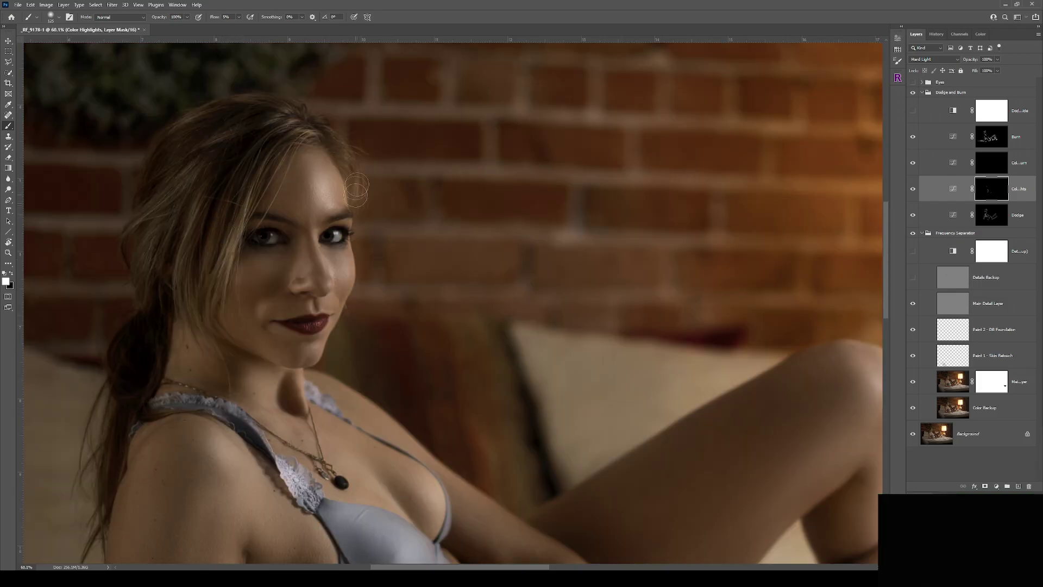
key("x")
key("bracketright")
key("ctrl+0")
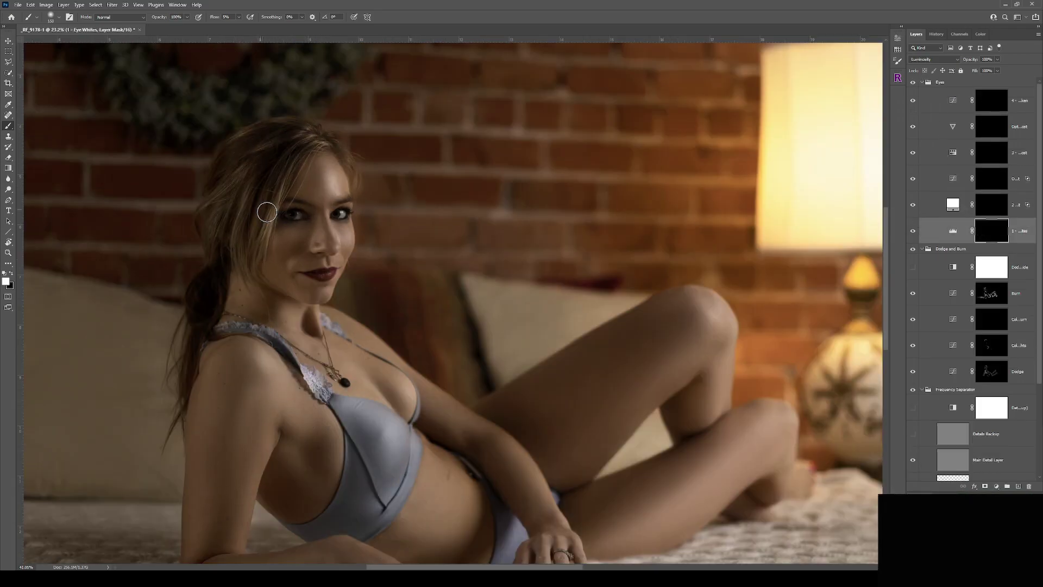
Step: Brighten the eye whites and irises by painting white on the Eye Whites and Iris Light Boost masks
scroll(269, 211, "up", 5)
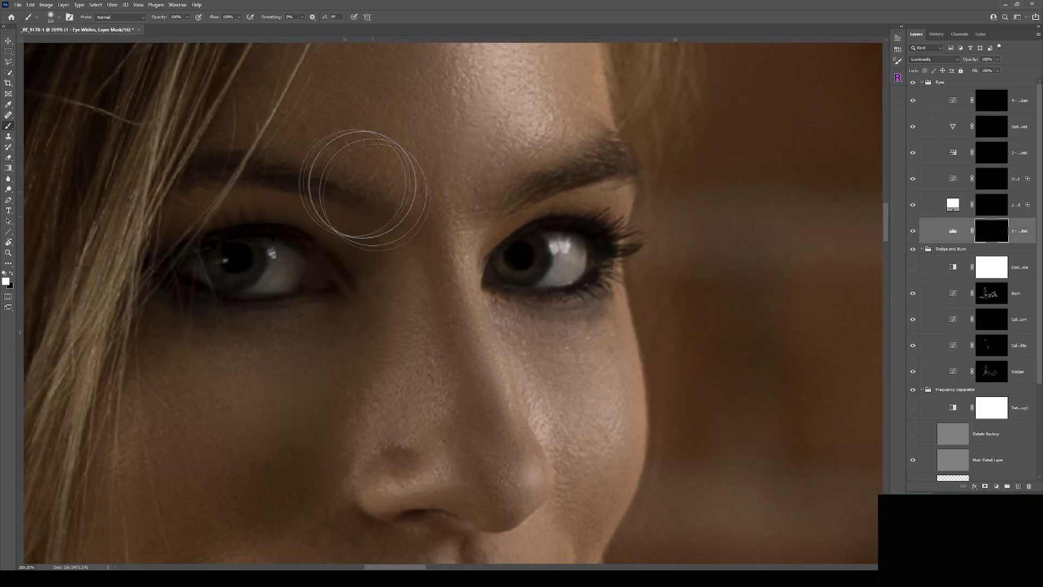
key("alt+bracketright")
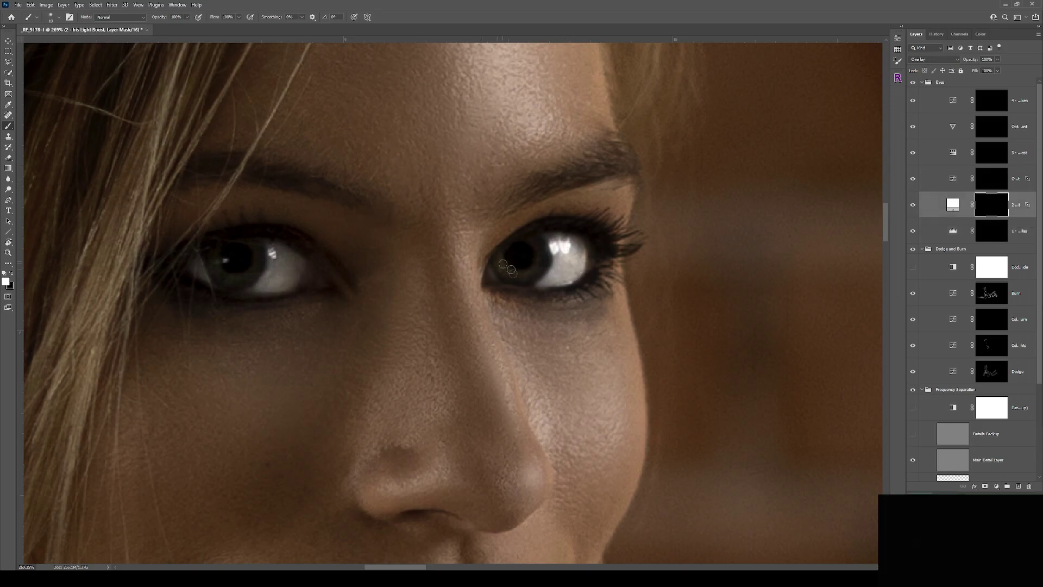
left_click_drag(262, 250, 246, 276)
Step: Review the Color Boost layer's properties and the Iris Light Boost layer's blending options
left_click(995, 151)
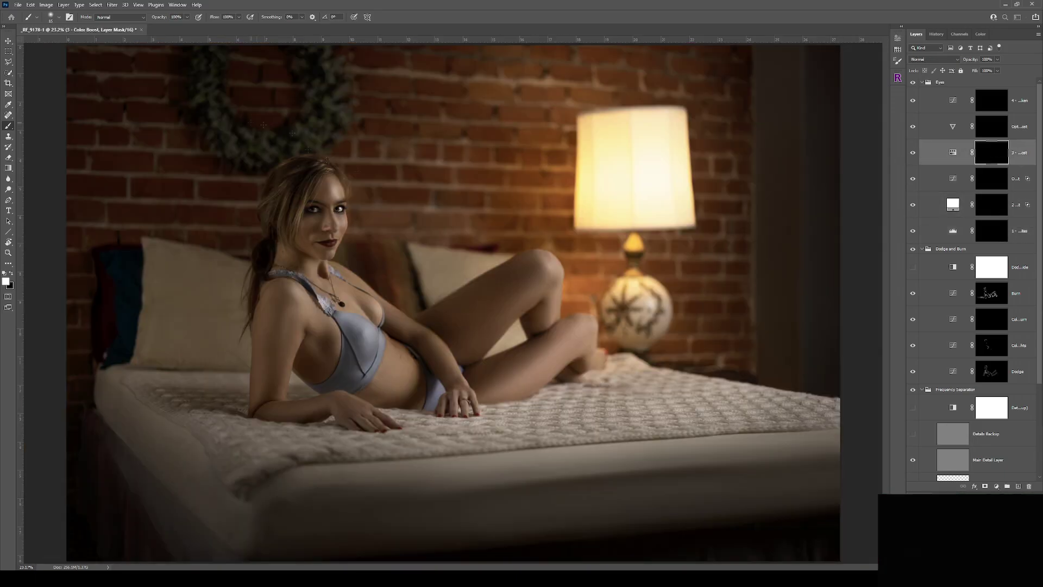
key("alt+bracketleft")
key("alt+bracketleft")
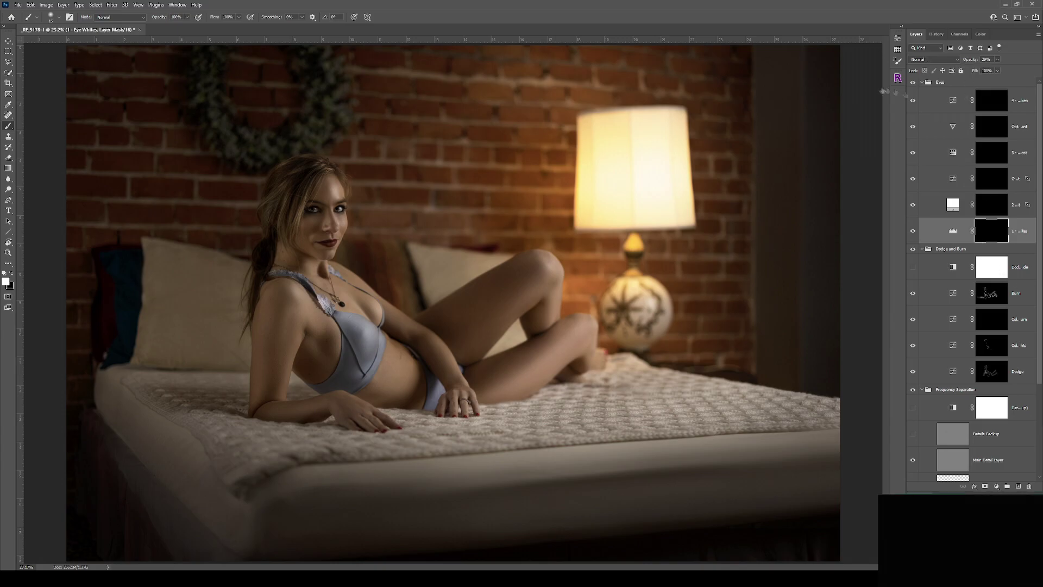
double_click(952, 152)
double_click(1020, 205)
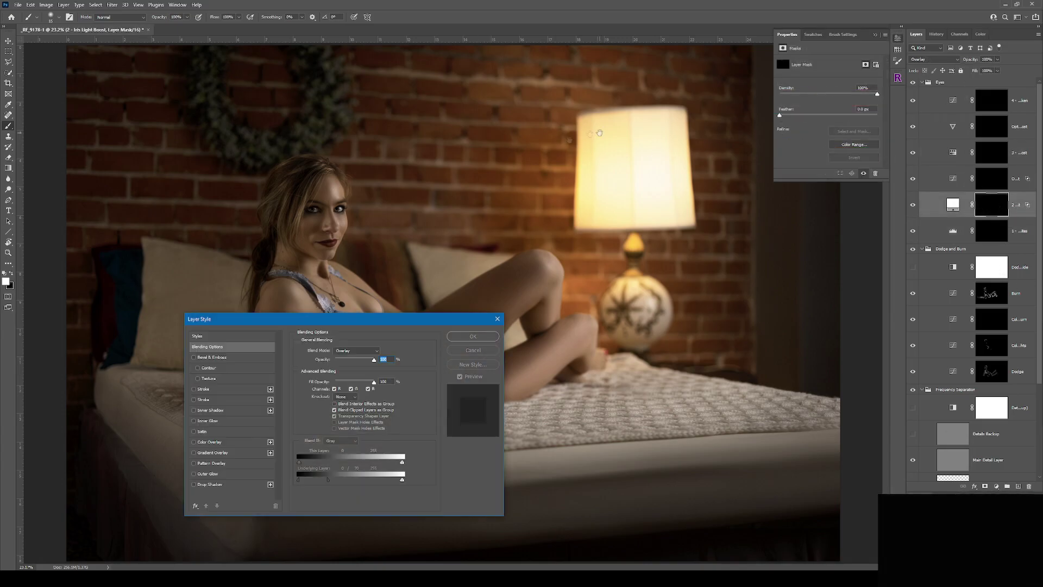
left_click_drag(337, 318, 550, 143)
left_click(683, 159)
Step: Compare the eyes with and without Iris Light Boost and lower that layer's opacity
scroll(325, 207, "up", 5)
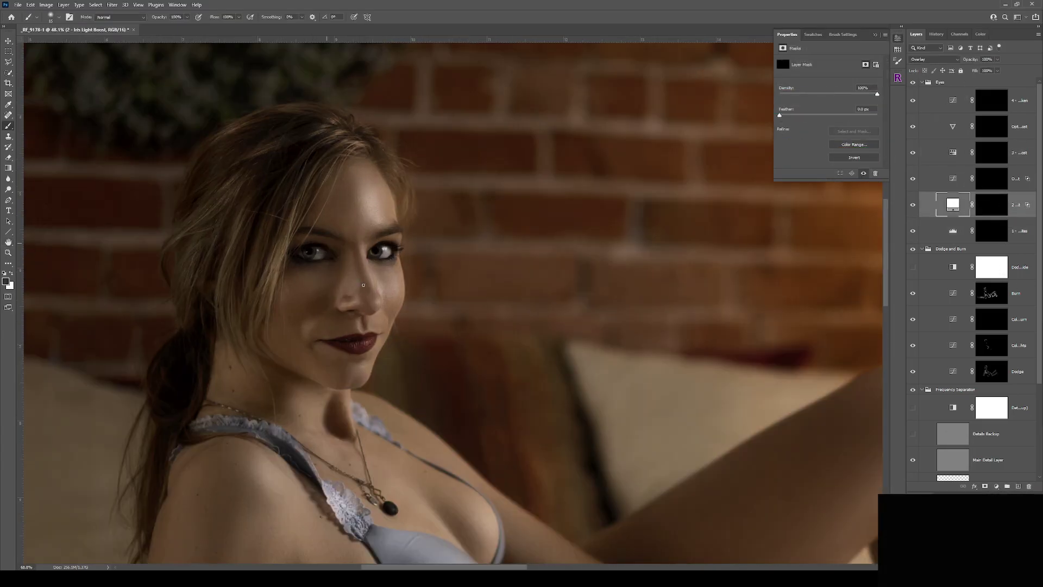
left_click(911, 205)
scroll(486, 305, "down", 6)
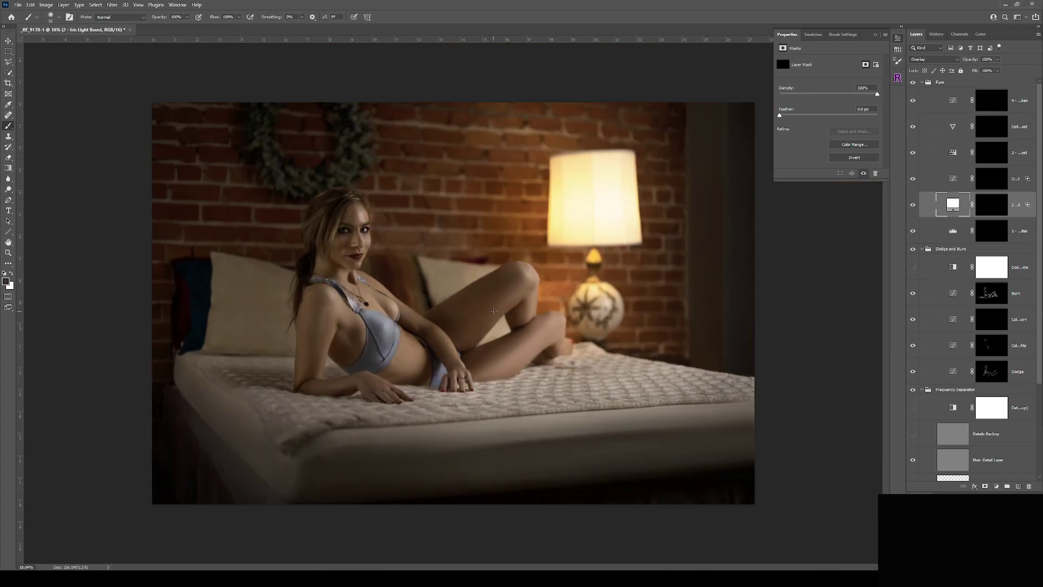
scroll(486, 305, "up", 1)
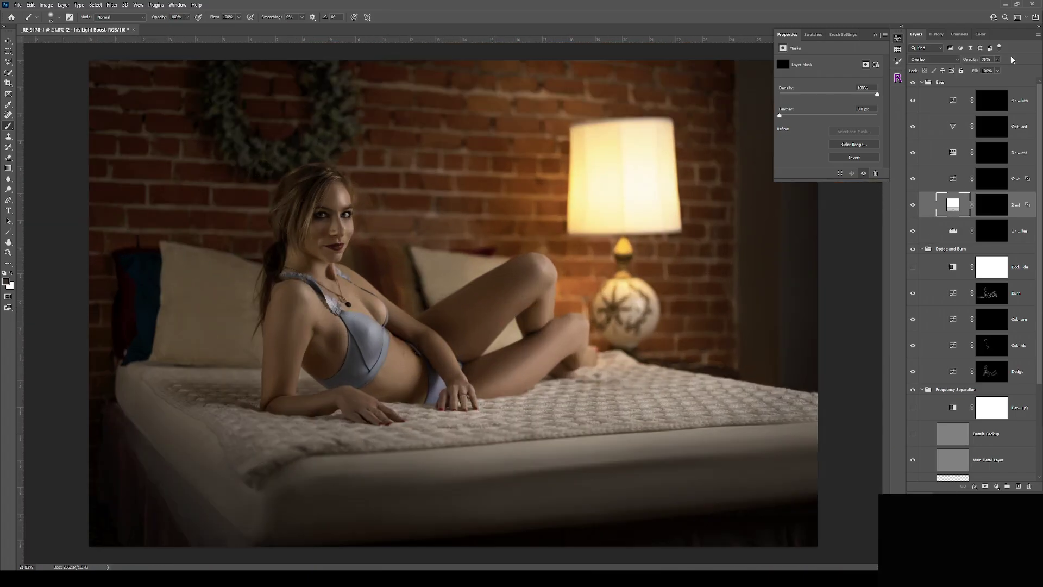
scroll(685, 291, "down", 3)
scroll(913, 341, "down", 1)
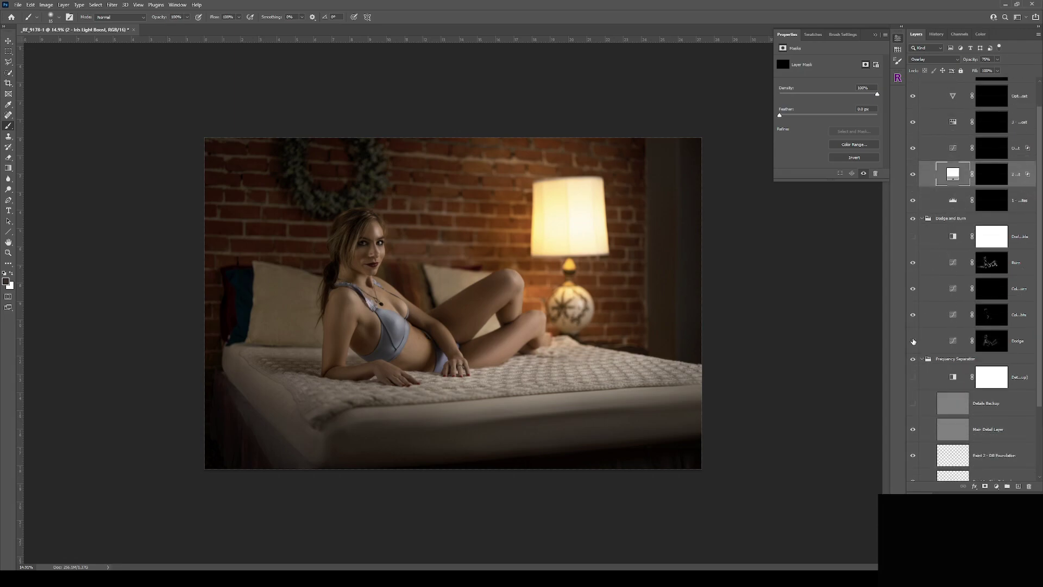
Step: Check the Dodge and Burn curves, paint on the Burn mask with a larger brush, and flatten the image
left_click(957, 350)
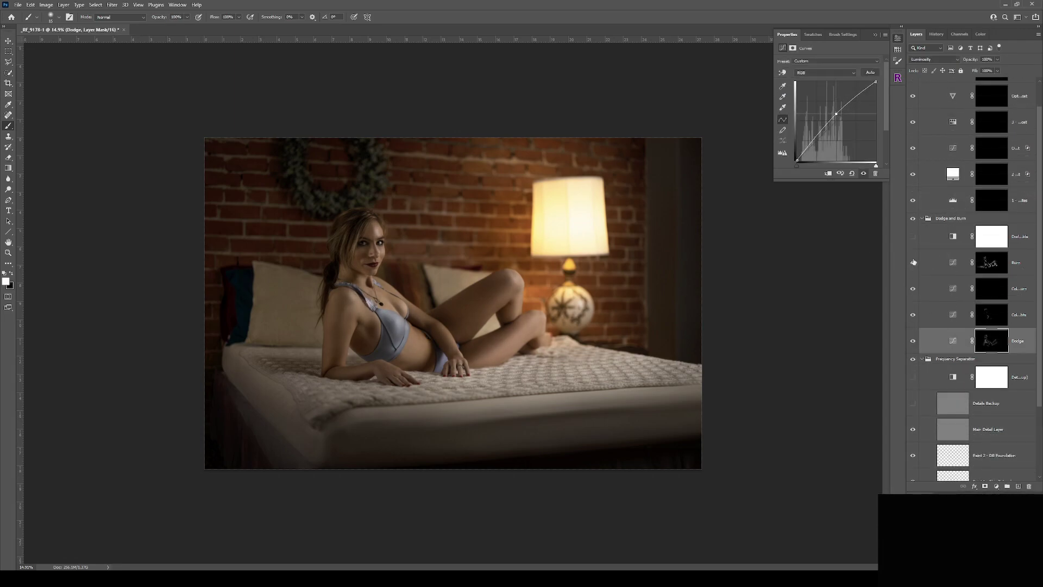
left_click(956, 266)
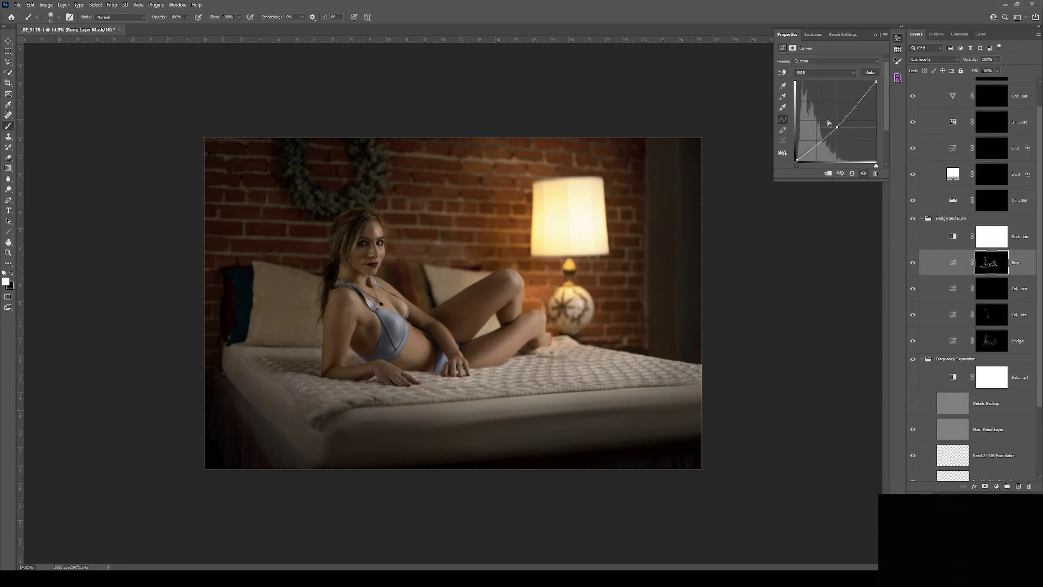
left_click(992, 263)
key("]")
key("]")
key("]")
key("]")
key("]")
key("]")
key("]")
key("]")
key("]")
key("]")
mouse_move(433, 235)
left_mouse_down()
mouse_move(425, 259)
mouse_move(435, 258)
left_mouse_up()
key("[")
key("[")
key("[")
key("[")
key("[")
key("[")
key("[")
key("[")
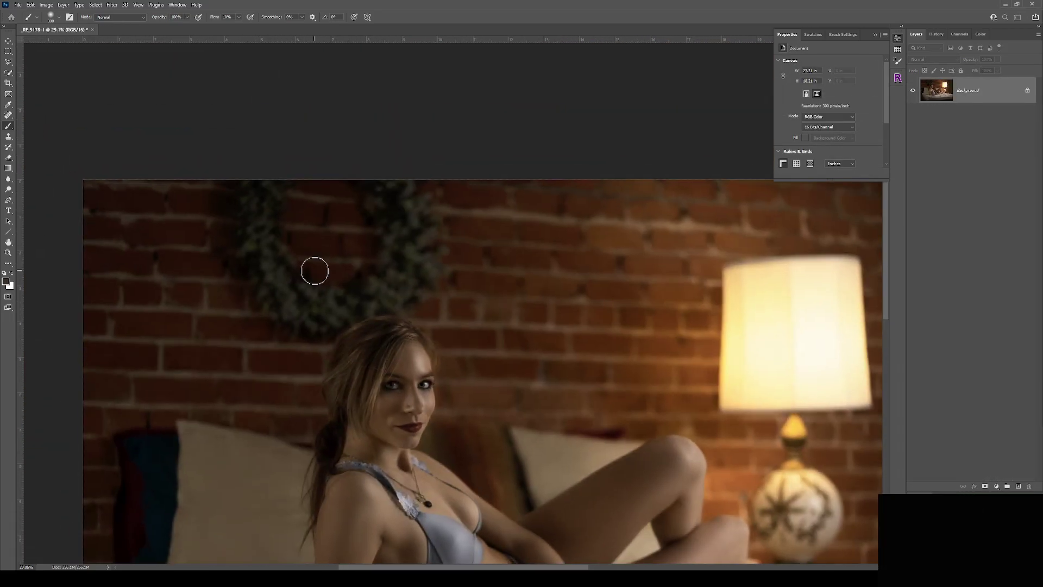
Step: Try to remove the wreath by outlining it with the Polygonal Lasso and applying Content-Aware Fill
left_click(9, 62)
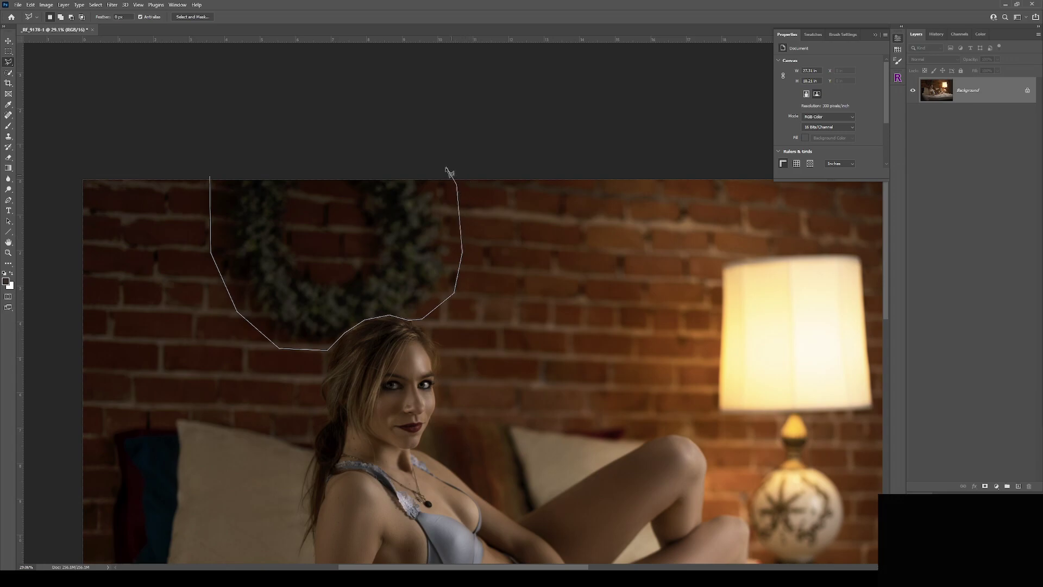
left_click(211, 176)
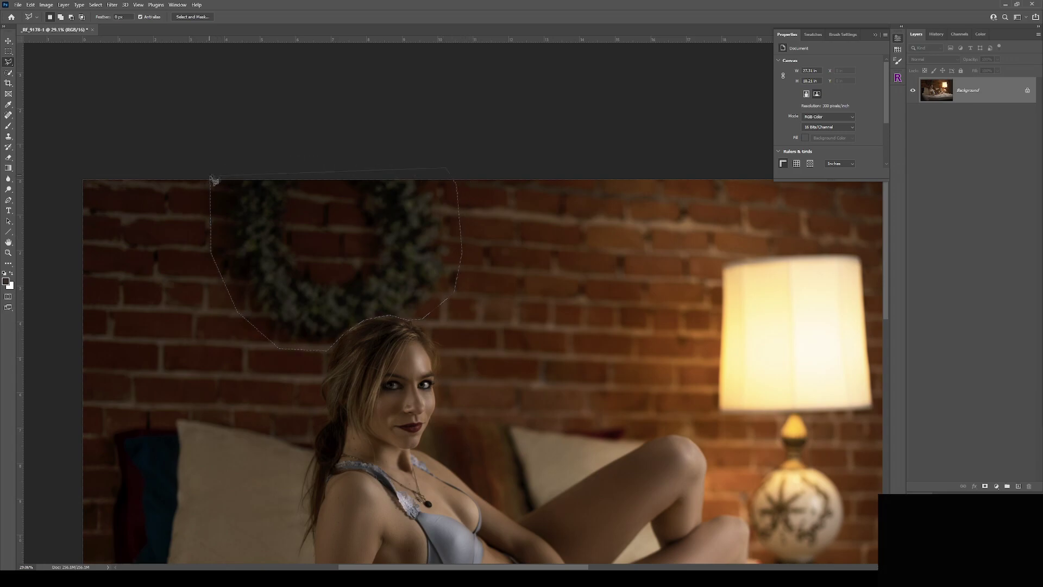
left_click(30, 5)
left_click(74, 148)
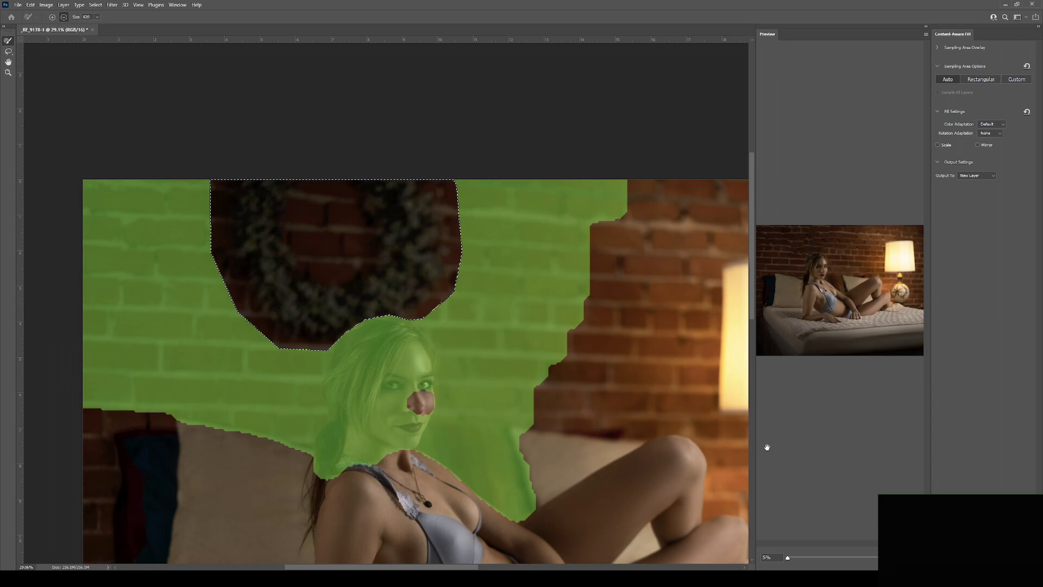
key("Return")
key("l")
key("ctrl+d")
Step: Cover the lower part of the wreath with brick texture using an enlarged Clone Stamp
key("s")
key("bracketright")
key("bracketright")
key("bracketright")
key("bracketright")
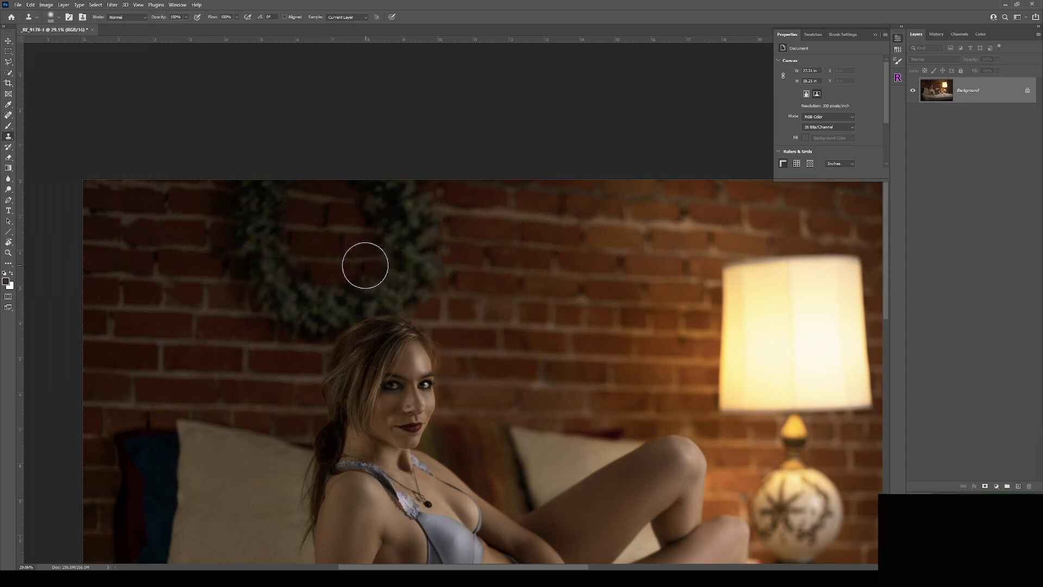
mouse_move(365, 268)
left_mouse_down()
mouse_move(428, 275)
mouse_move(368, 269)
left_mouse_up()
left_click(163, 354, "alt")
mouse_move(300, 329)
left_mouse_down()
mouse_move(319, 319)
mouse_move(270, 315)
mouse_move(244, 286)
mouse_move(294, 288)
left_mouse_up()
Step: Clone clean bricks over the wreath's left side, sampling from the wall farther left
left_click(164, 287, "alt")
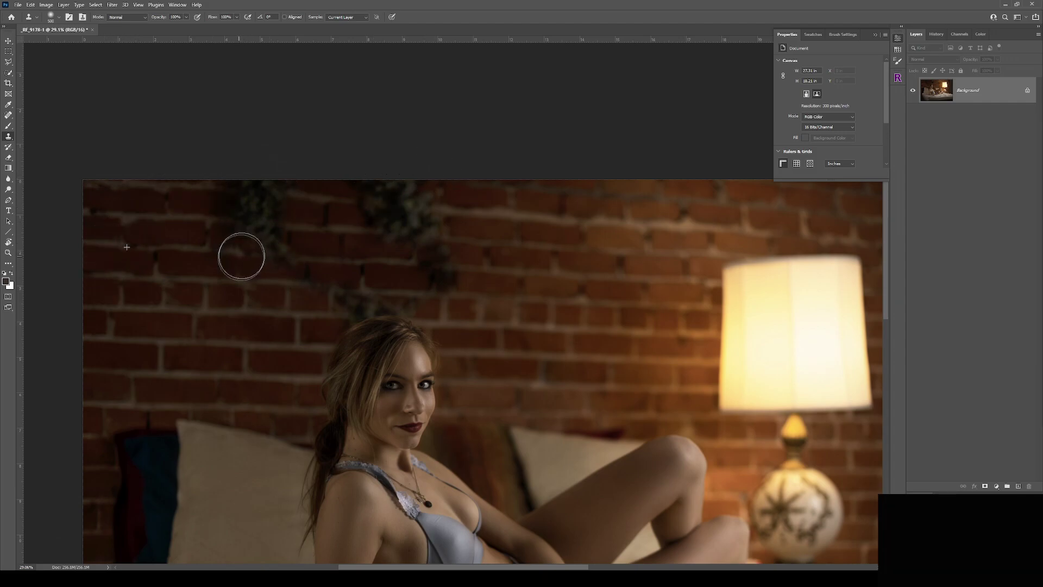
mouse_move(242, 256)
left_mouse_down()
mouse_move(233, 245)
mouse_move(296, 254)
left_mouse_up()
left_click(162, 215, "alt")
mouse_move(238, 213)
left_mouse_down()
mouse_move(256, 204)
mouse_move(233, 221)
mouse_move(244, 194)
mouse_move(275, 196)
mouse_move(251, 212)
left_mouse_up()
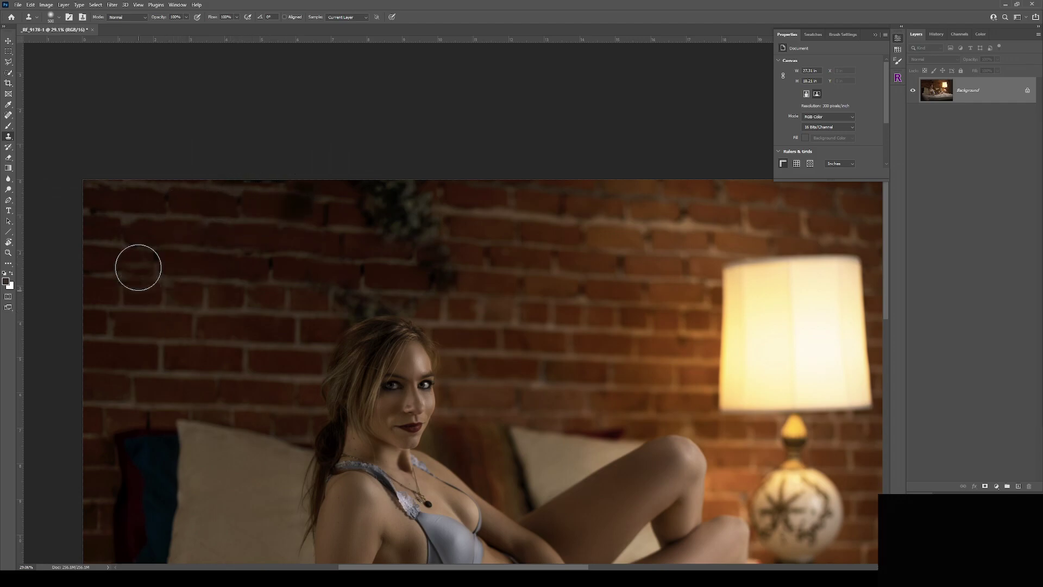
left_click(163, 345, "alt")
left_click_drag(326, 204, 308, 189)
key("ctrl+z")
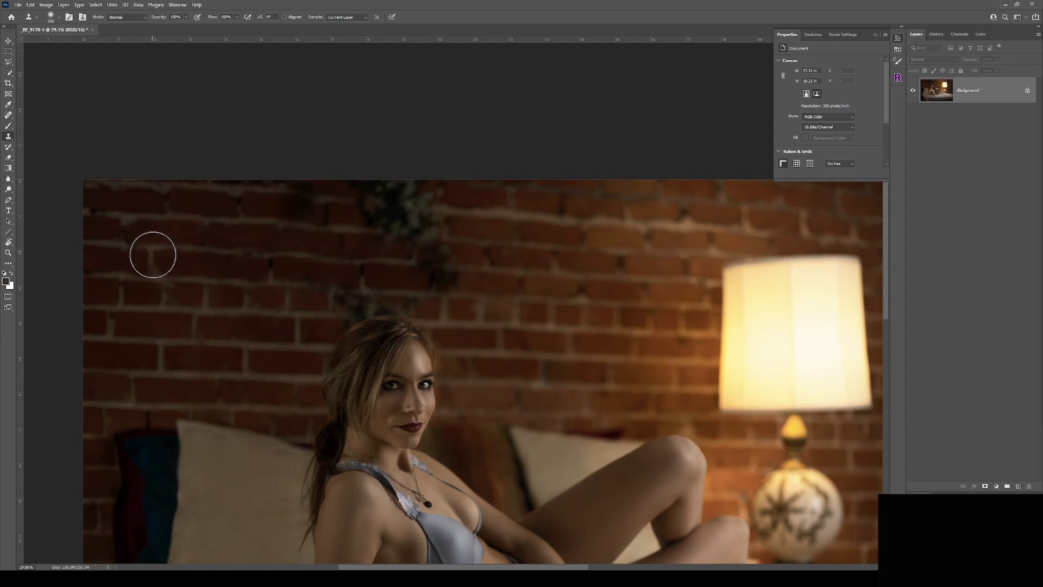
Step: Clone bricks from the lamp side of the wall over the wreath's right side
left_click(511, 215, "alt")
mouse_move(434, 216)
left_mouse_down()
mouse_move(400, 200)
mouse_move(385, 214)
mouse_move(434, 206)
left_mouse_up()
left_click(552, 262, "alt")
left_click(438, 261)
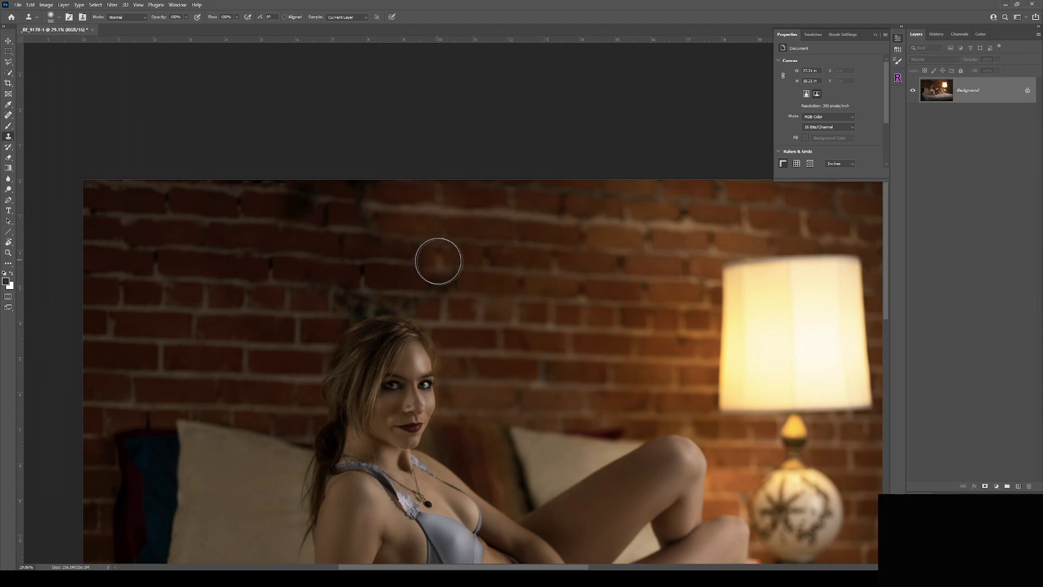
left_click_drag(447, 258, 433, 266)
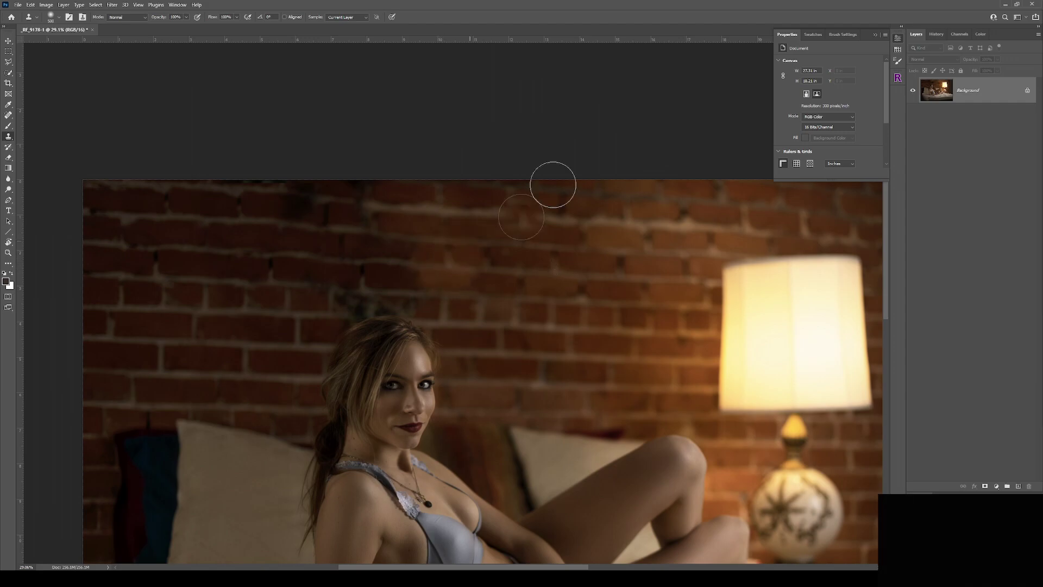
Step: Clone brick texture over the dark remnants of the wreath along the photo's upper edge
left_click(443, 230, "alt")
mouse_move(324, 206)
left_mouse_down()
mouse_move(367, 200)
mouse_move(321, 185)
left_mouse_up()
left_click(239, 222, "alt")
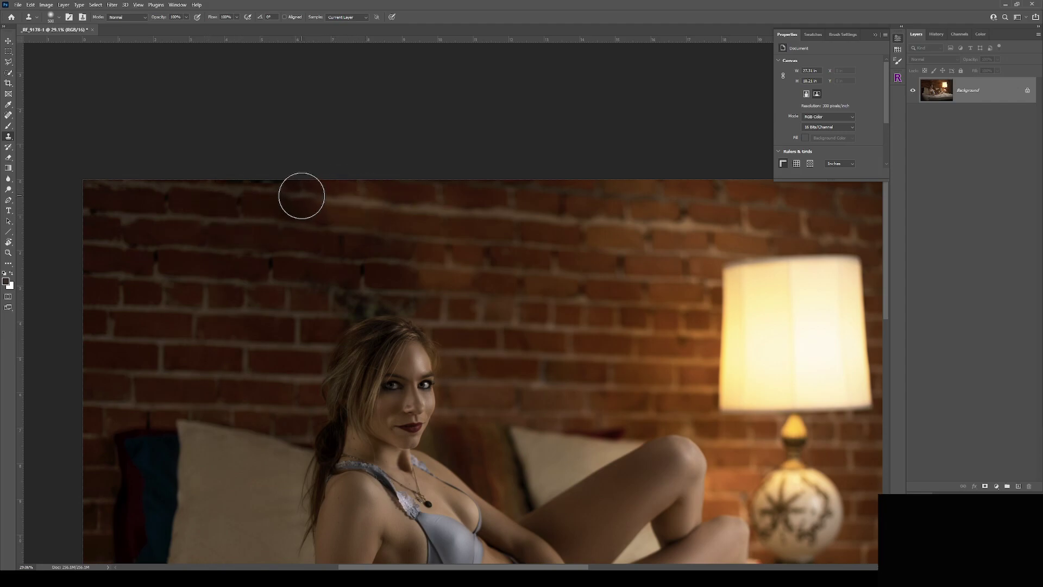
left_click_drag(300, 196, 294, 194)
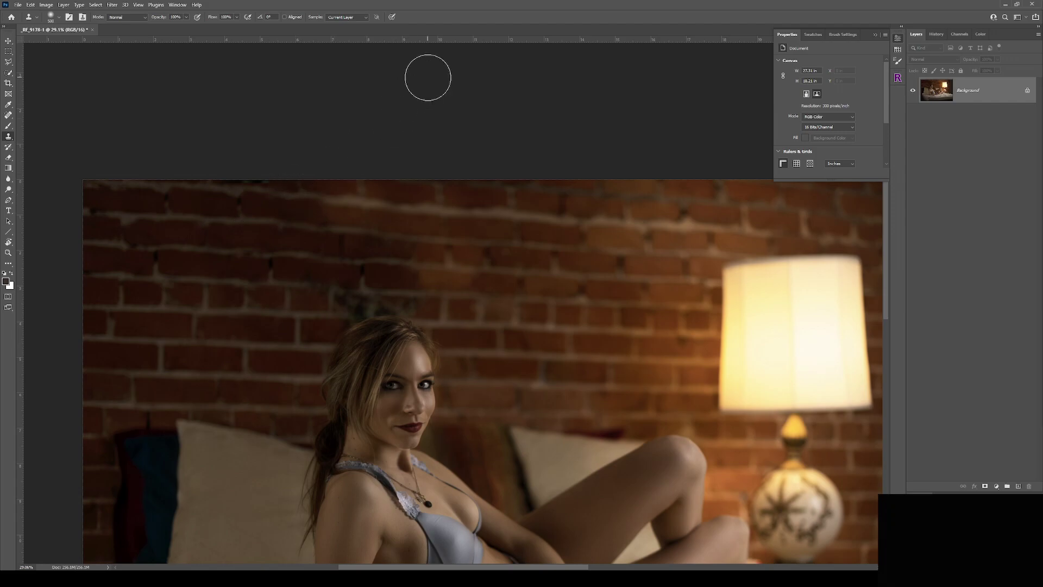
Step: Clone away the last wreath leaves just above the woman's hair with a smaller brush
key("bracketleft")
key("bracketleft")
key("bracketleft")
left_click_drag(356, 313, 338, 305)
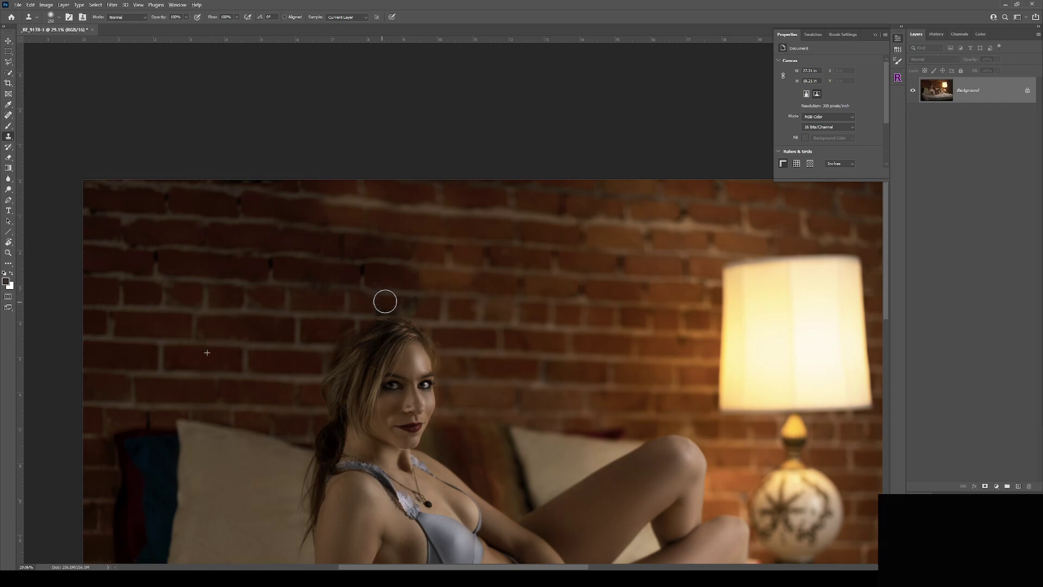
left_click_drag(408, 304, 407, 294)
key("bracketleft")
key("bracketleft")
key("ctrl+0")
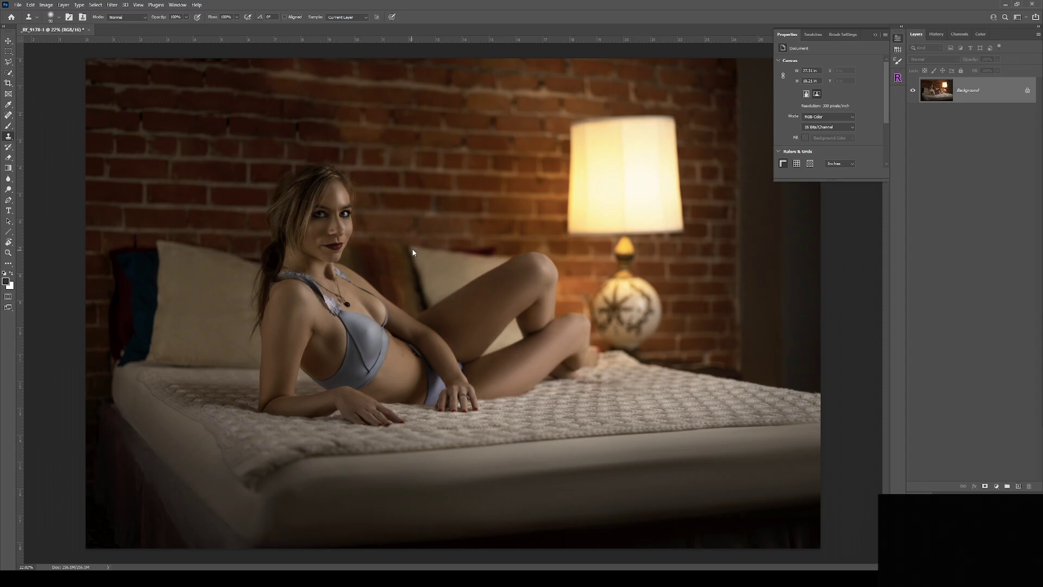
Step: Open Liquify and warp the cloned brick rows above the woman's head into line, resizing the brush as needed
key("ctrl+shift+x")
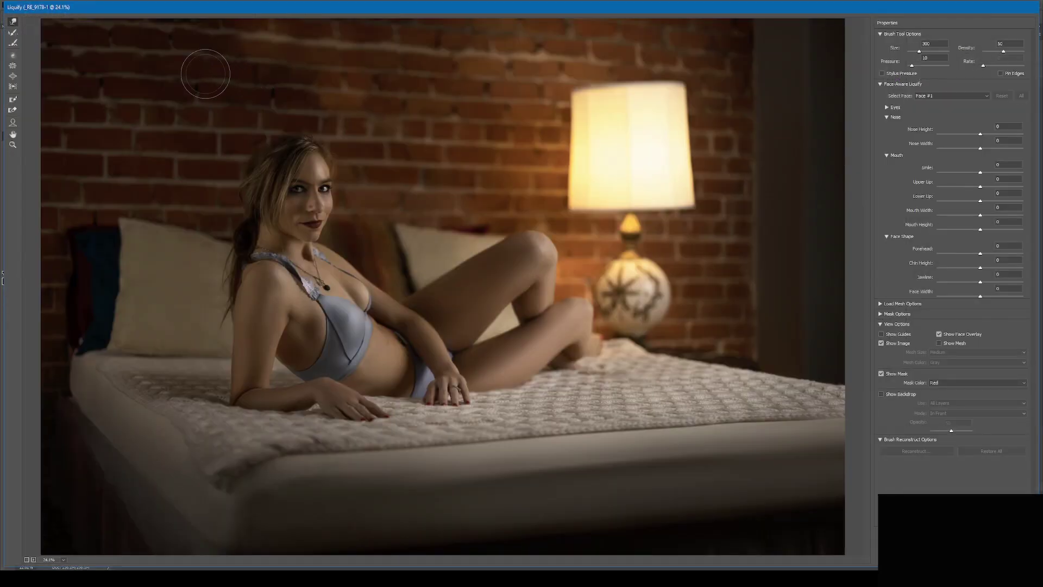
key("[")
left_click_drag(215, 79, 214, 73)
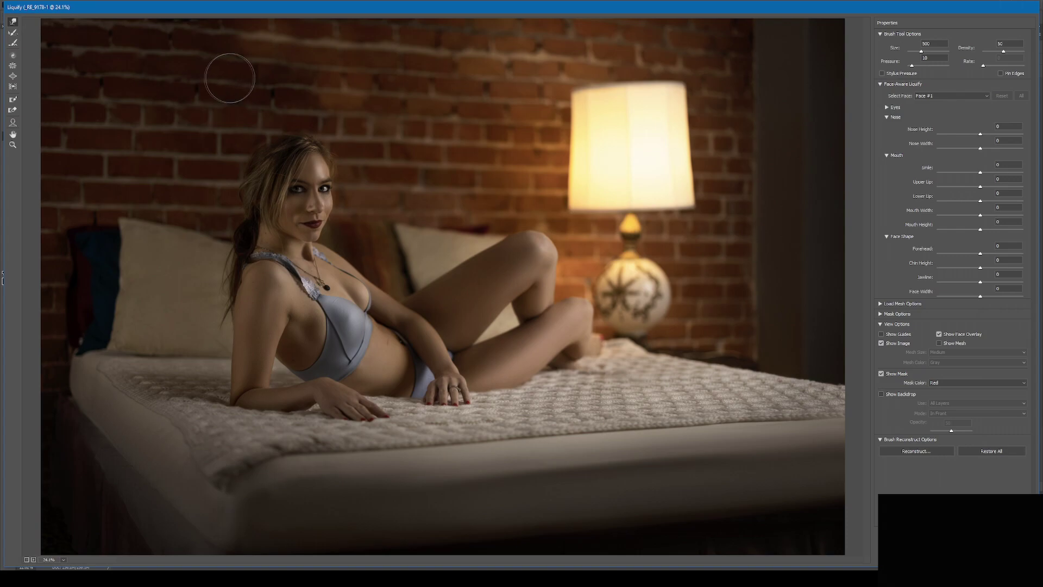
key("bracketleft")
key("bracketleft")
key("bracketleft")
key("bracketleft")
key("bracketright")
key("bracketright")
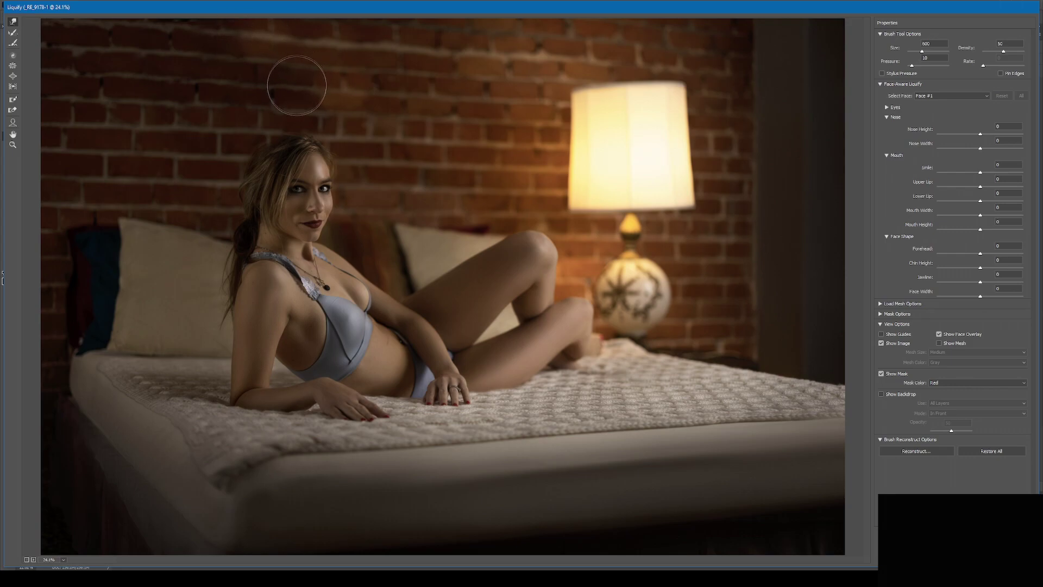
key("bracketleft")
key("bracketright")
key("bracketright")
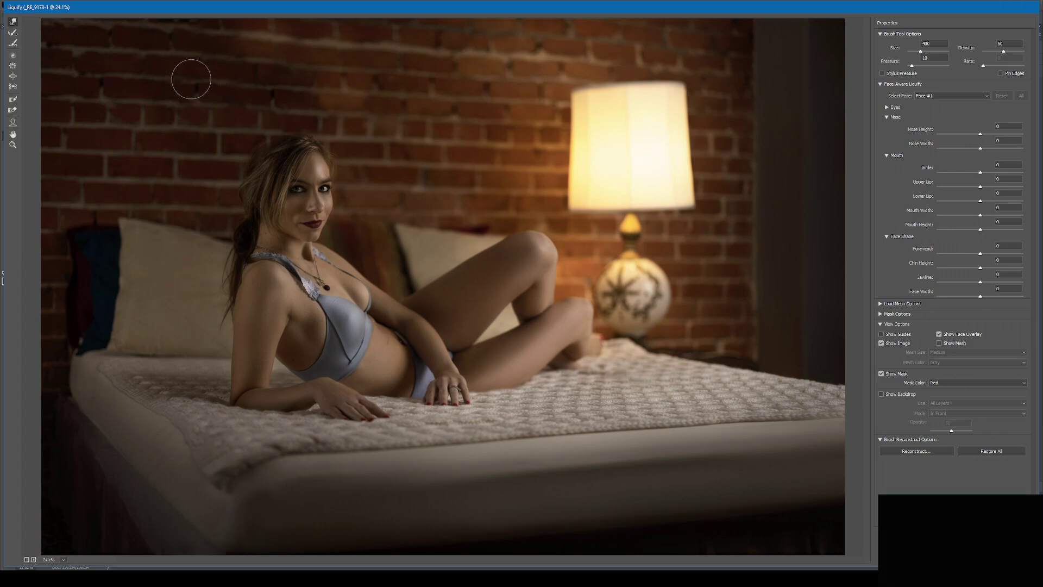
Step: Refine the remaining uneven brick lines with varied Liquify brush sizes and apply the filter
key("bracketleft")
key("bracketleft")
key("bracketright")
key("bracketright")
key("bracketright")
key("bracketright")
key("bracketright")
key("bracketright")
key("bracketright")
key("bracketleft")
key("bracketleft")
key("bracketleft")
key("bracketright")
key("bracketright")
key("bracketright")
key("Return")
scroll(323, 183, "up", 5)
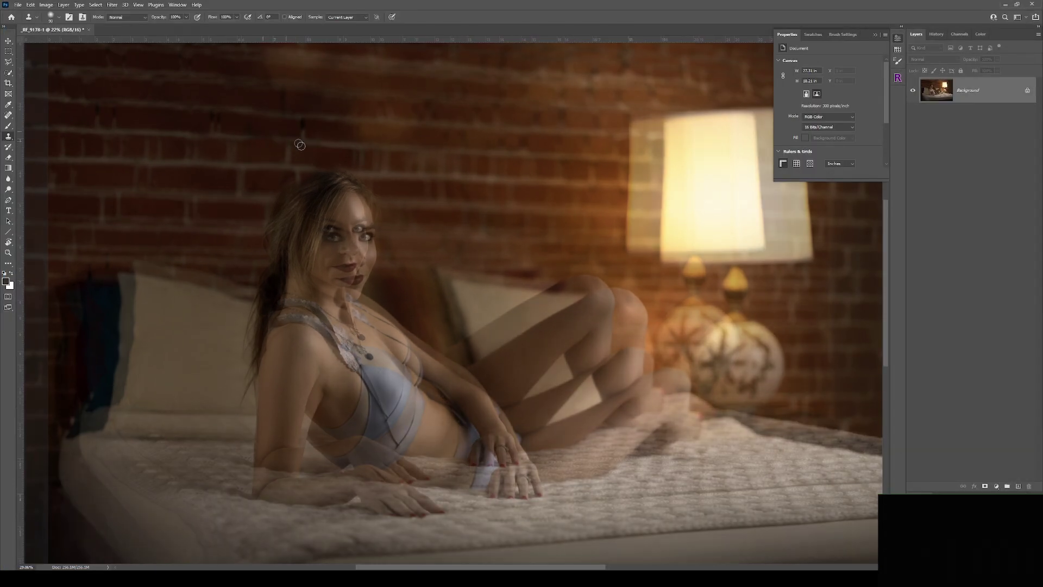
Step: Restore the hair along the crown with the History Brush, using the state before the clone stamping as source and adjusting brush size
scroll(323, 183, "up", 2)
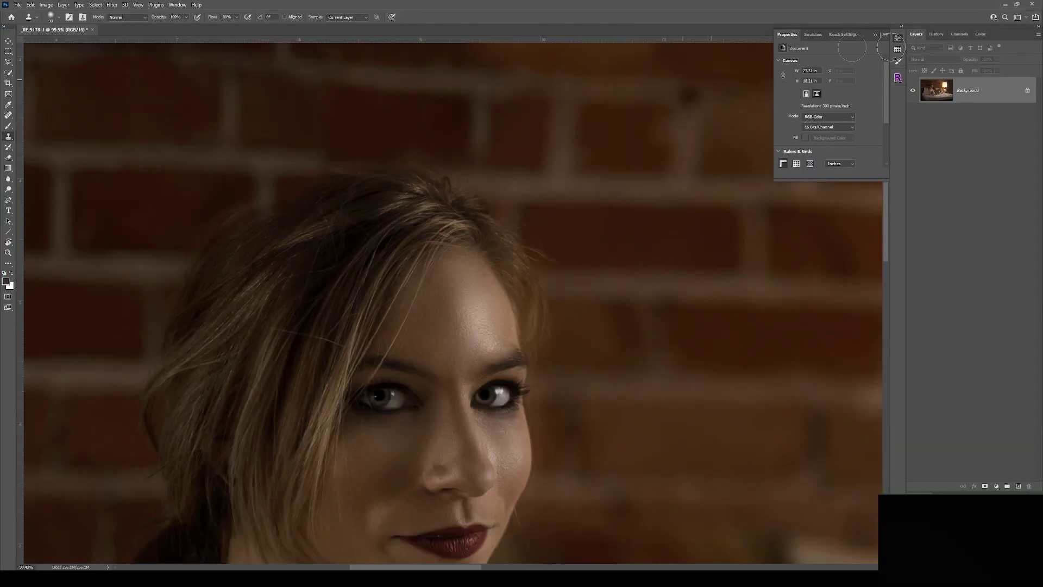
left_click(936, 33)
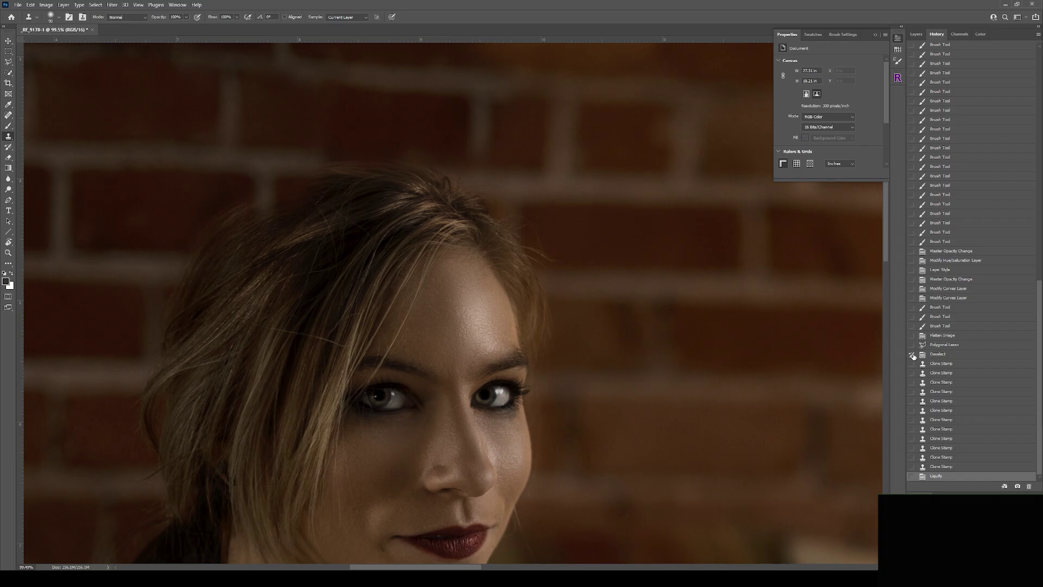
left_click(915, 34)
key("y")
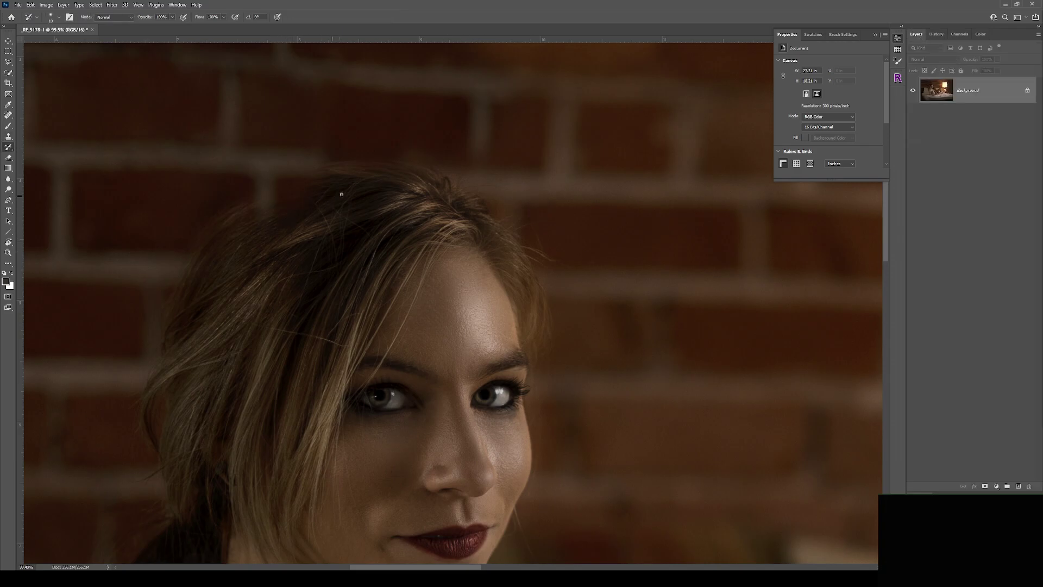
mouse_move(344, 189)
left_mouse_down()
mouse_move(268, 211)
mouse_move(230, 245)
left_mouse_up()
key("bracketright")
key("bracketleft")
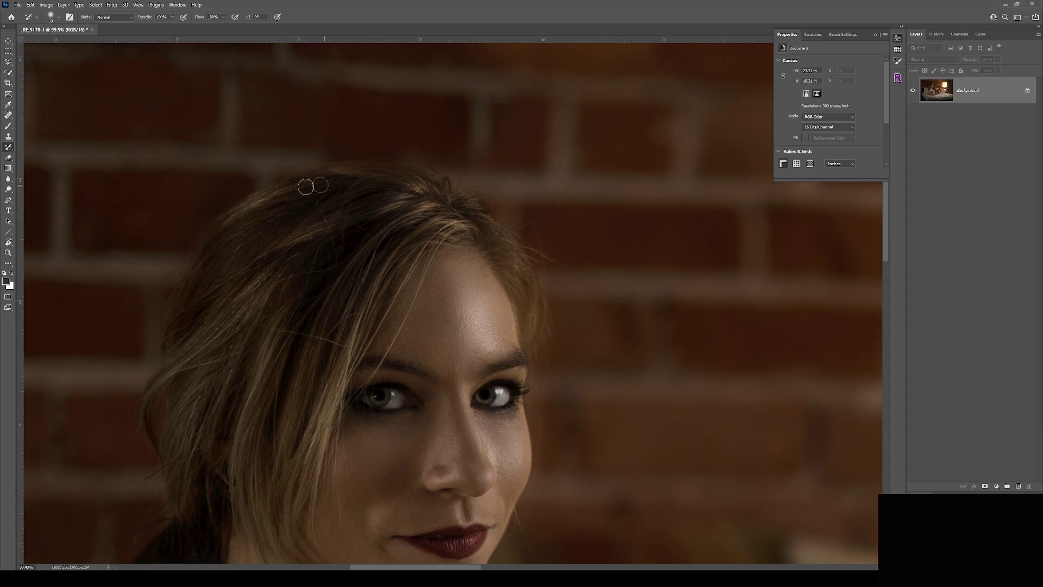
key("bracketright")
key("bracketright")
key("bracketright")
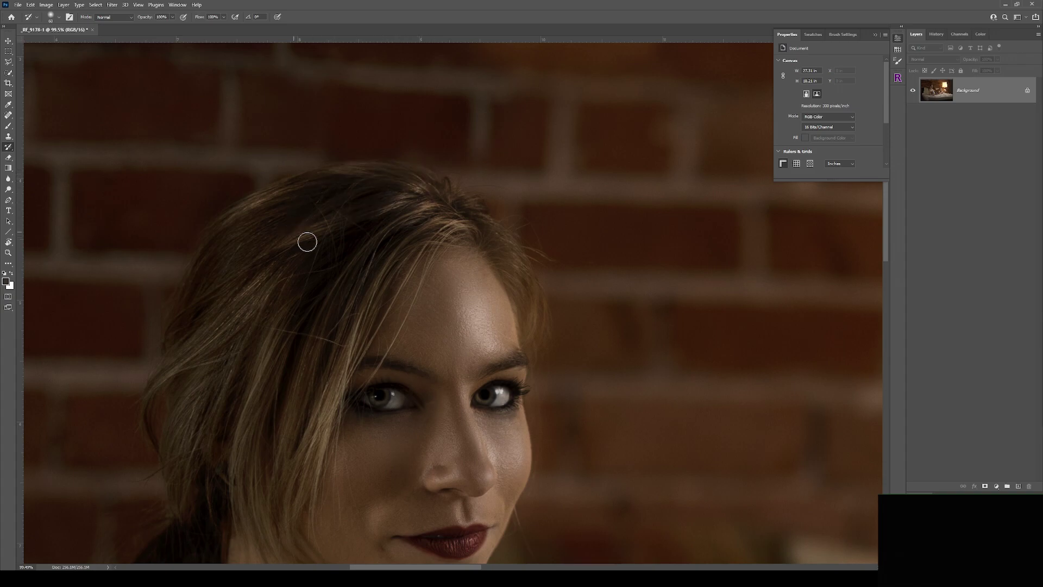
key("ctrl+0")
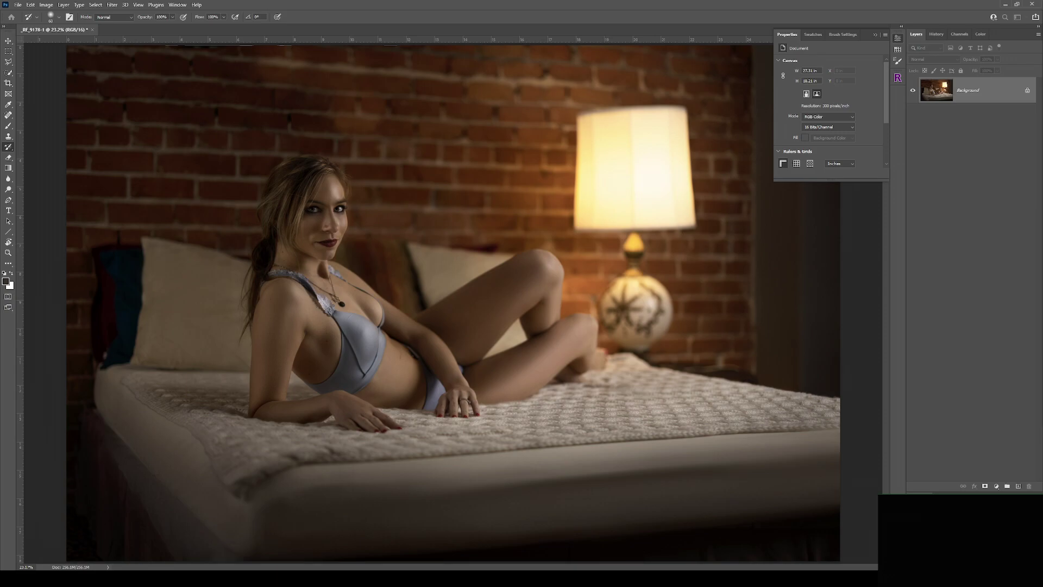
Step: Create the frequency separation layers, hide the black-and-white helper layer, and ready the Brush on the "paint on this one" layer
key("F2")
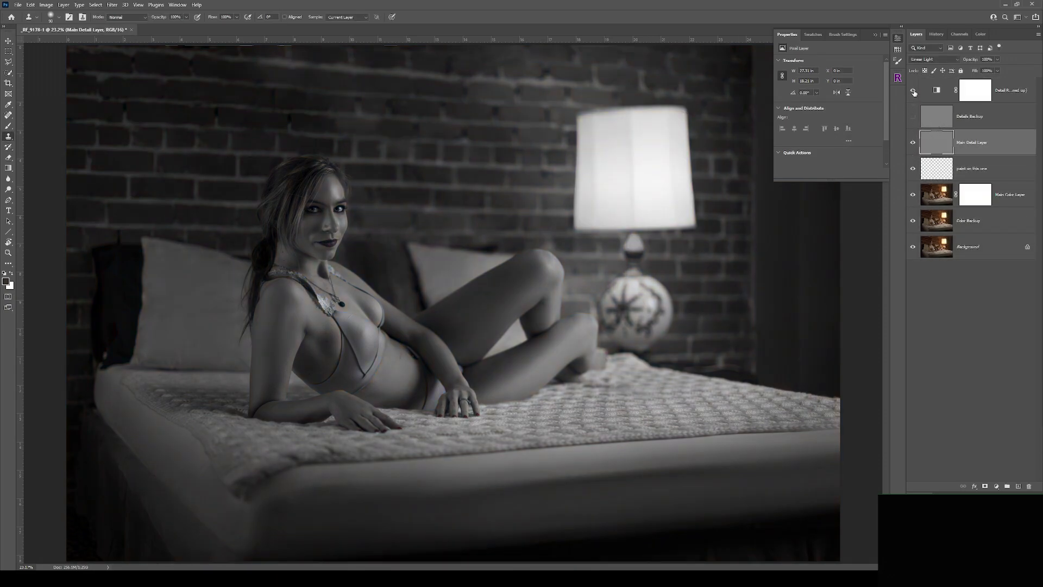
left_click(913, 91)
left_click(934, 170)
key("b")
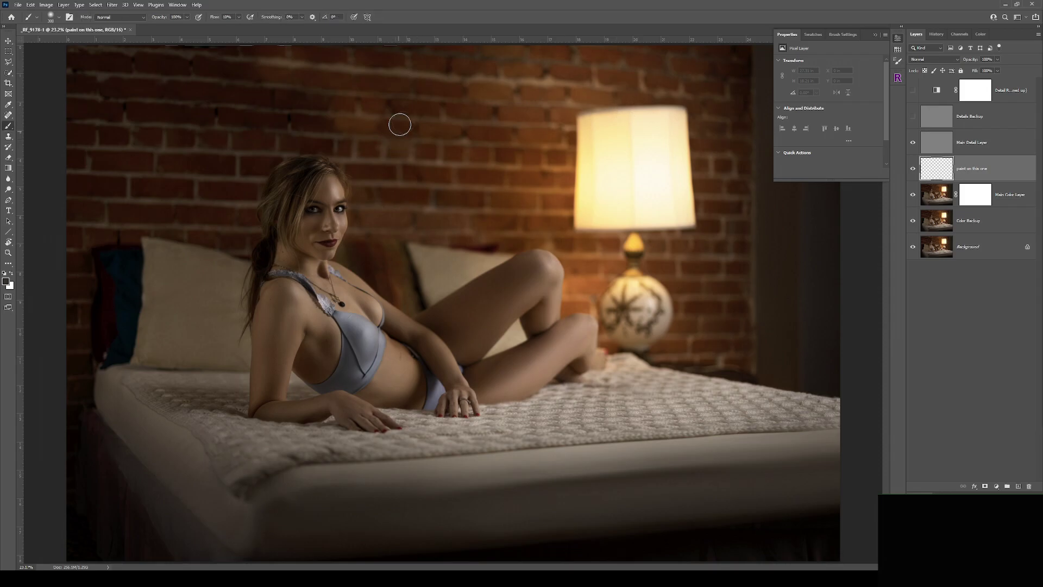
Step: Paint sampled brick color over the blotchy wall area above and beside the woman's head, resizing the brush
key("alt")
key("bracketleft")
key("bracketleft")
left_click_drag(345, 125, 379, 121)
key("bracketleft")
key("bracketright")
key("bracketright")
key("bracketleft")
mouse_move(337, 122)
left_mouse_down()
mouse_move(296, 120)
mouse_move(301, 126)
left_mouse_up()
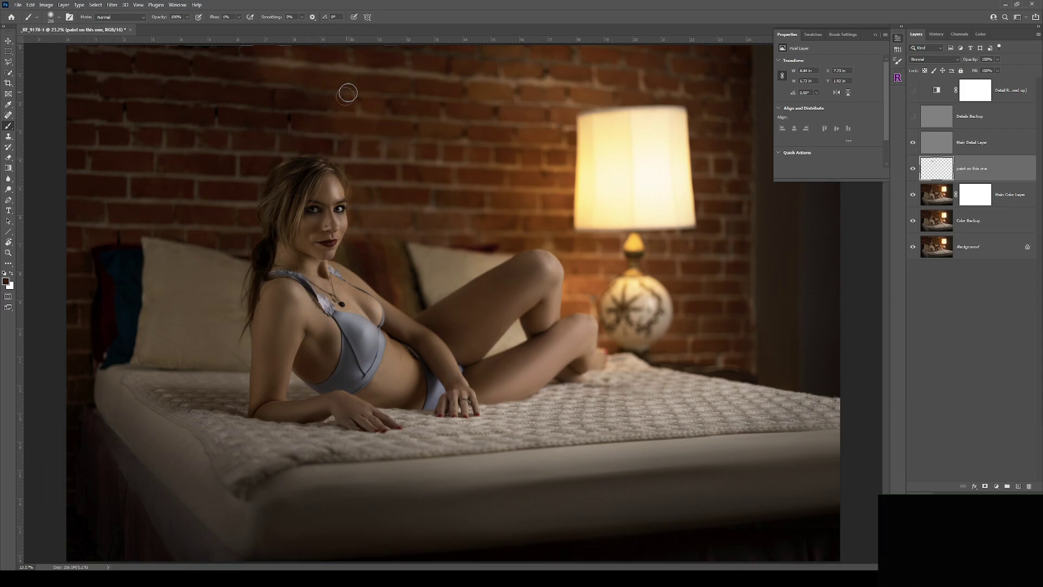
Step: Even out the color of the upper brick wall with freshly sampled tones at 10% flow, up to the photo's edge
left_click_drag(289, 74, 262, 65)
left_click(312, 99, "alt")
key("bracketleft")
key("bracketleft")
key("shift+1")
key("bracketright")
key("bracketright")
key("bracketright")
mouse_move(249, 116)
left_mouse_down()
mouse_move(249, 93)
mouse_move(172, 91)
left_mouse_up()
key("alt")
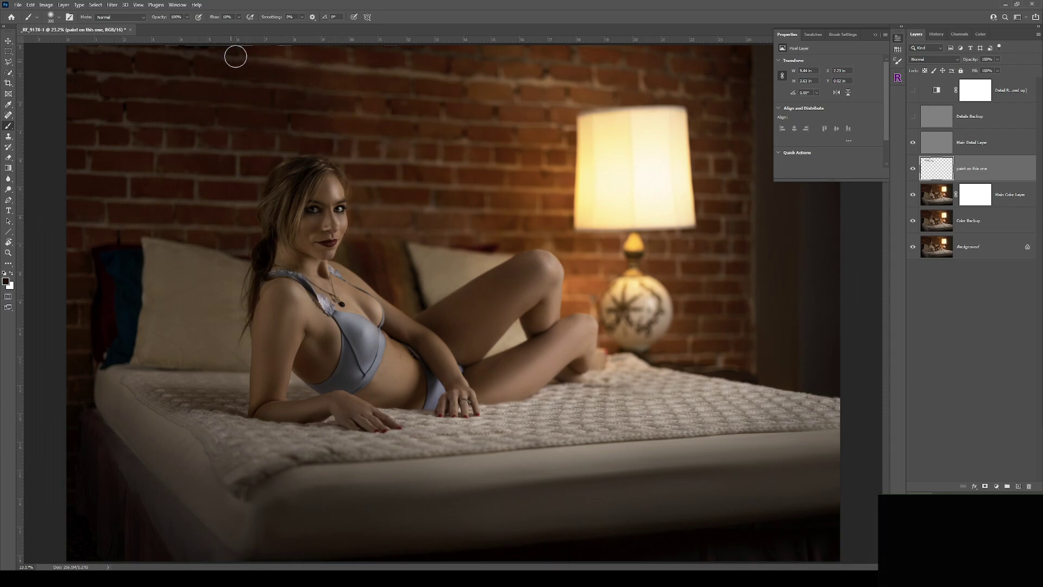
left_click_drag(244, 47, 300, 51)
Step: Blend the color across the brick wall above and behind the woman with broad, low-flow brush strokes
key("bracketright")
key("bracketright")
key("bracketright")
key("bracketright")
key("bracketright")
key("bracketright")
key("bracketright")
key("bracketright")
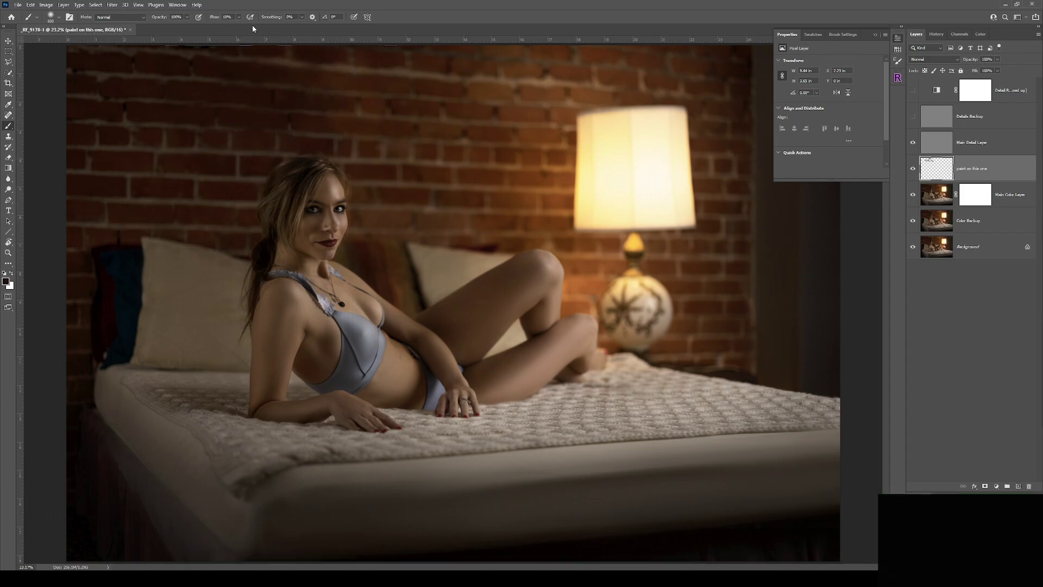
key("bracketleft")
key("bracketleft")
key("bracketleft")
key("bracketleft")
key("shift+0")
key("shift+3")
left_click_drag(205, 112, 137, 111)
key("bracketright")
mouse_move(251, 106)
left_mouse_down()
mouse_move(258, 98)
mouse_move(251, 113)
mouse_move(174, 109)
left_mouse_up()
key("bracketright")
left_click_drag(333, 101, 199, 149)
mouse_move(352, 121)
left_mouse_down()
mouse_move(386, 121)
mouse_move(337, 121)
mouse_move(387, 119)
left_mouse_up()
mouse_move(367, 79)
left_mouse_down()
mouse_move(330, 82)
mouse_move(406, 76)
left_mouse_up()
Step: Sample a wall tone near the hair and refine the brick and mortar colors with a small brush at 5% flow
scroll(230, 79, "up", 6)
left_click_drag(220, 163, 243, 235)
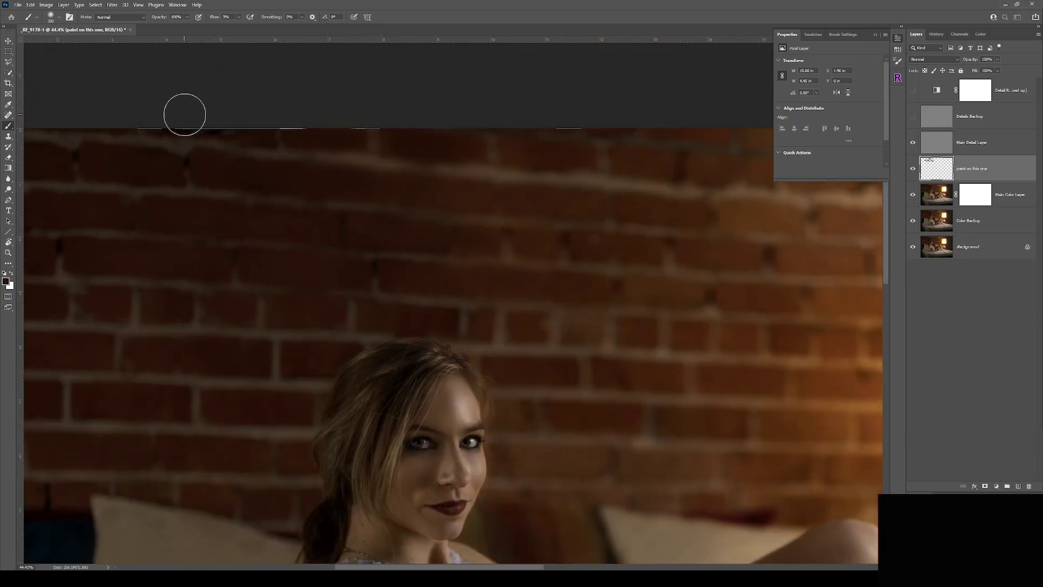
left_click(489, 351, "alt")
key("bracketleft")
key("bracketleft")
key("bracketleft")
key("bracketleft")
key("shift+1")
key("shift+0")
key("shift+5")
key("bracketleft")
key("bracketleft")
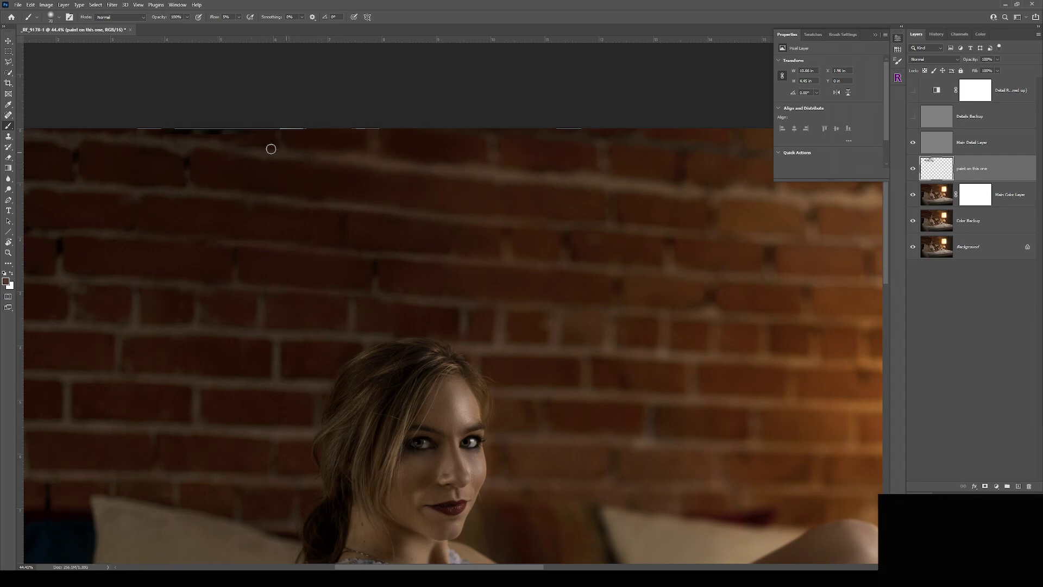
left_click_drag(257, 255, 386, 196)
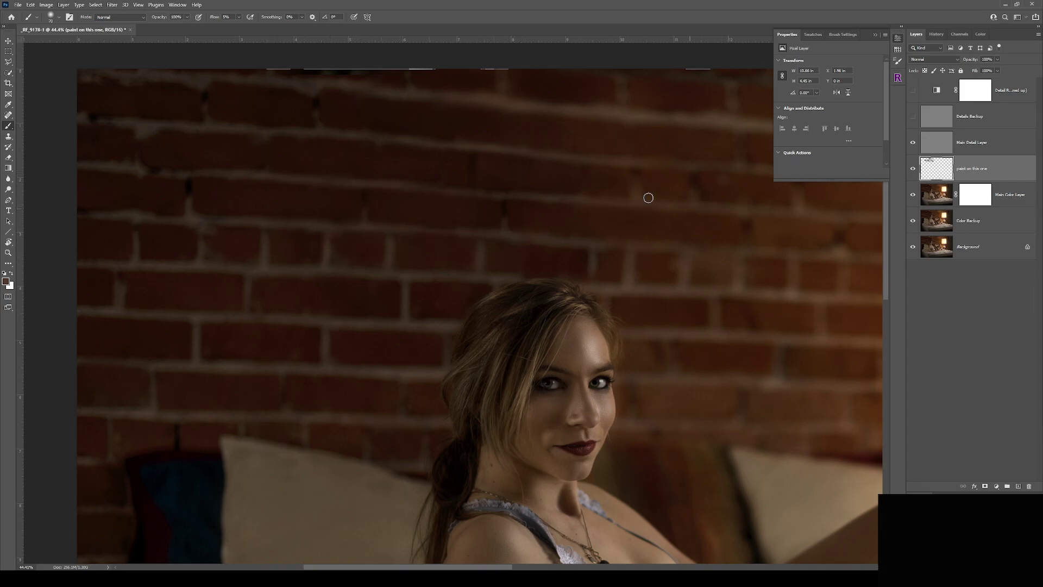
Step: Touch up the remaining uneven color along the wall's upper edge, varying the brush size
scroll(414, 234, "up", 3)
scroll(415, 235, "right", 2)
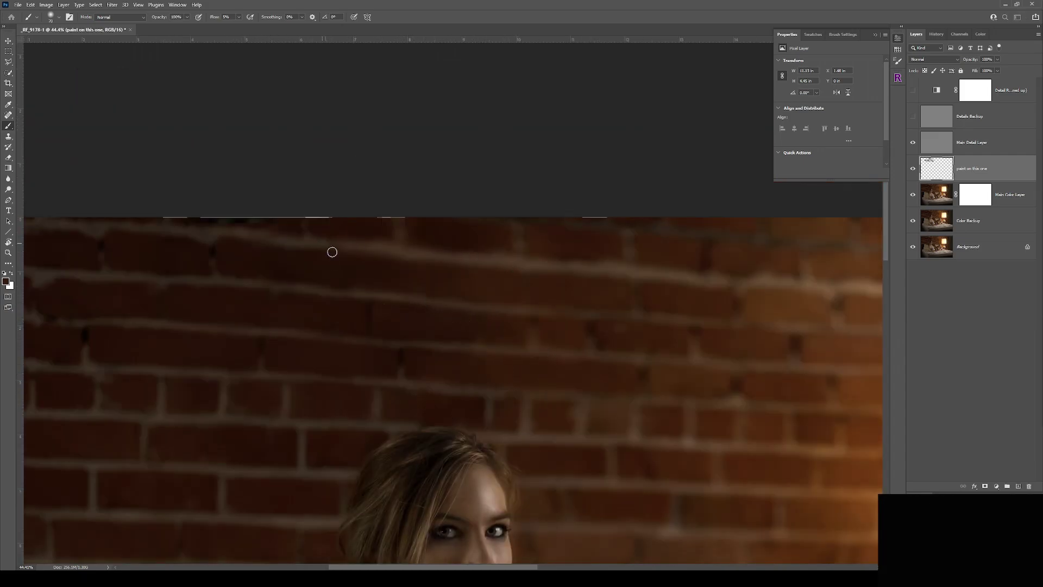
key("bracketright")
key("bracketright")
key("bracketright")
key("bracketright")
key("bracketright")
key("bracketright")
key("bracketleft")
key("bracketleft")
key("bracketleft")
key("bracketleft")
key("bracketleft")
key("bracketleft")
scroll(438, 355, "down", 3)
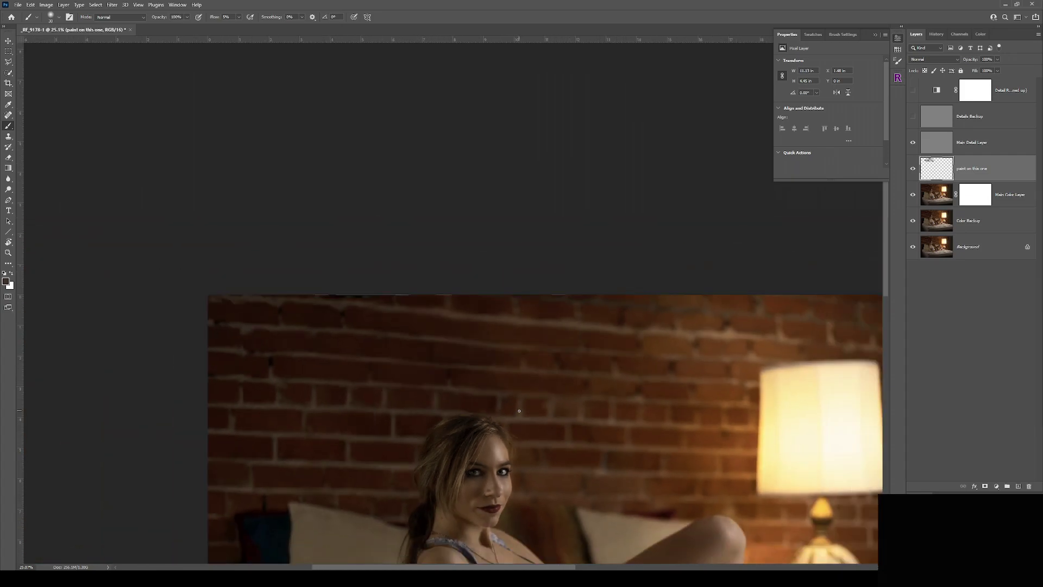
Step: Check the wall color on the whole photo and merge all layers into the background
scroll(519, 411, "down", 2)
scroll(321, 152, "up", 3)
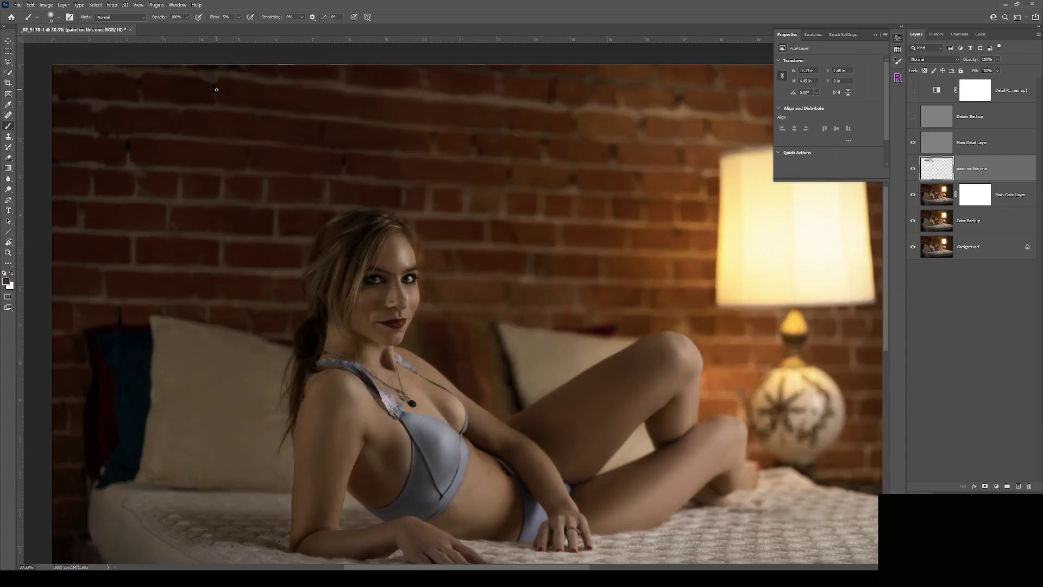
scroll(216, 90, "down", 3)
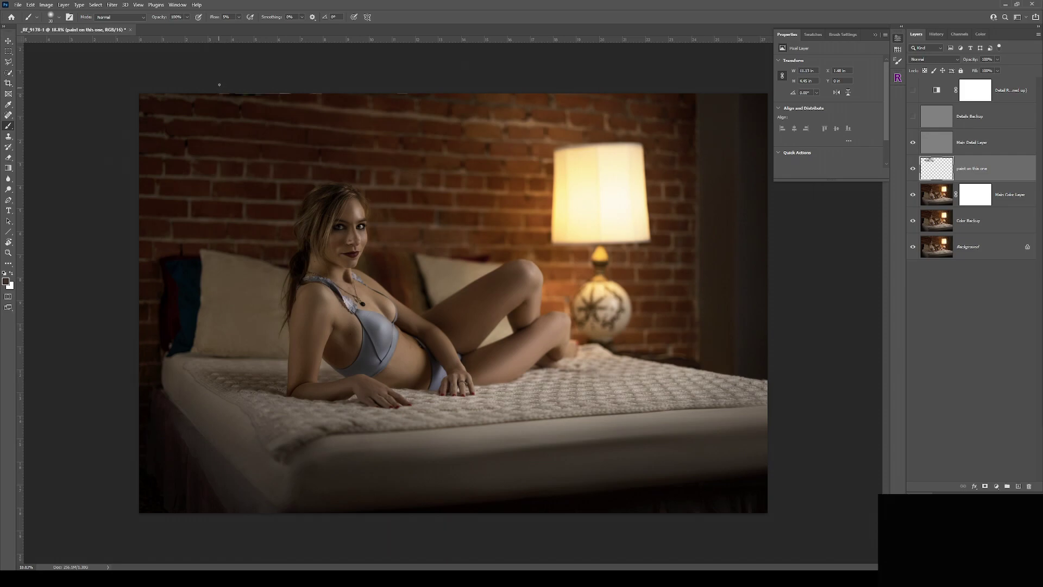
key("ctrl+shift+e")
left_click(1025, 92)
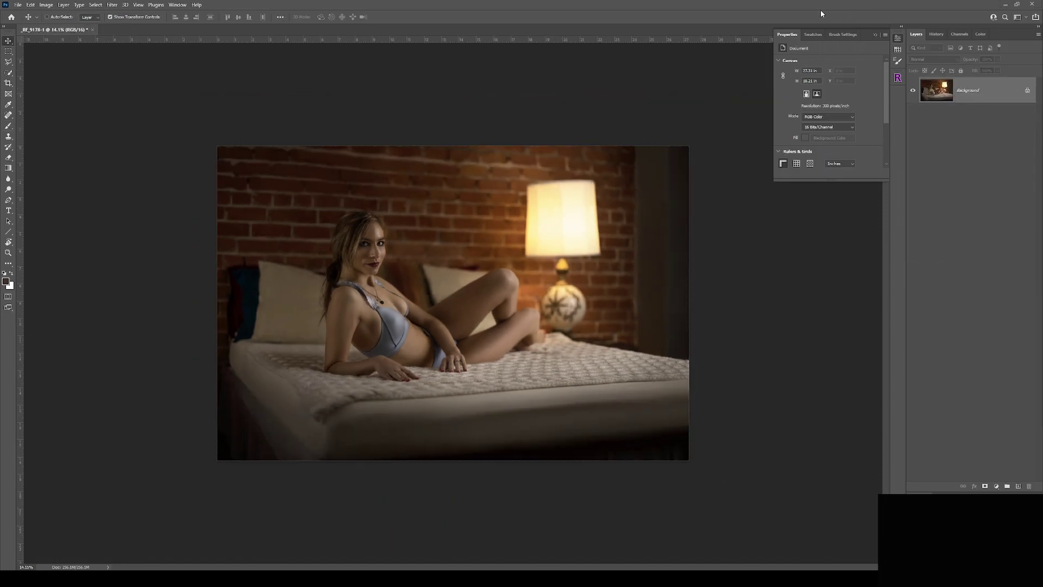
Step: Apply Color Style 4 from the Reimagined panel, compare before and after, and lower the STYLE 4 - Color layer's opacity to about 70%
left_click(897, 78)
left_click(863, 145)
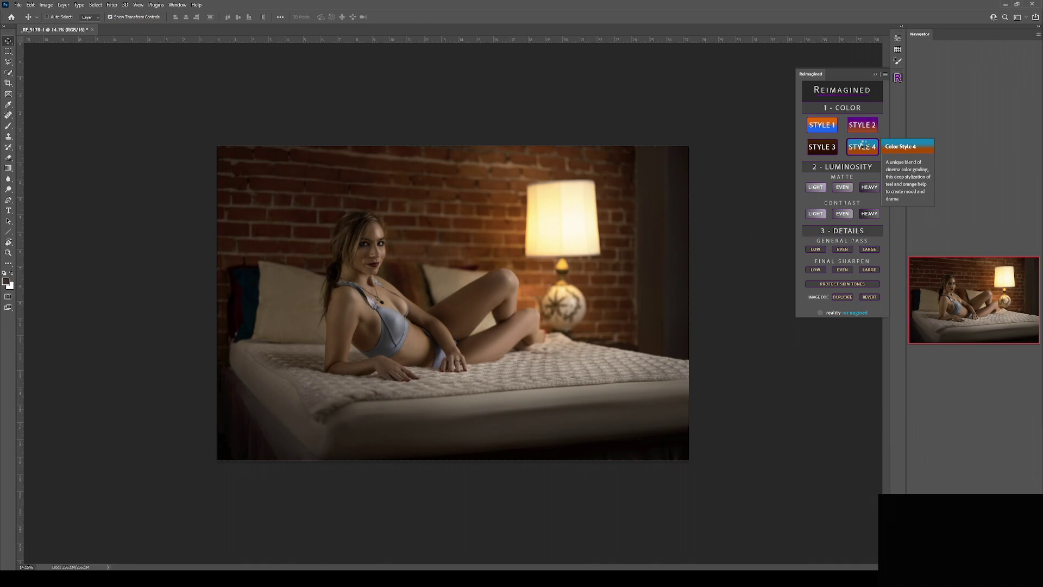
left_click(863, 146)
left_click(913, 101)
left_click(913, 101)
left_click(998, 70)
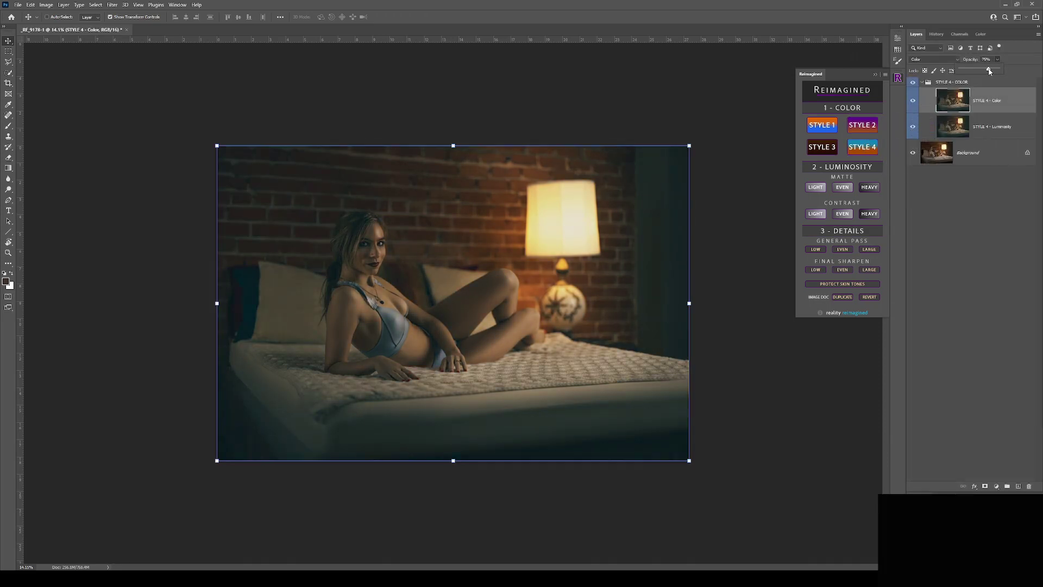
Step: Lower the STYLE 4 - Luminosity layer's opacity to about 67%
left_click(991, 126)
left_click(997, 59)
left_click_drag(998, 69, 992, 70)
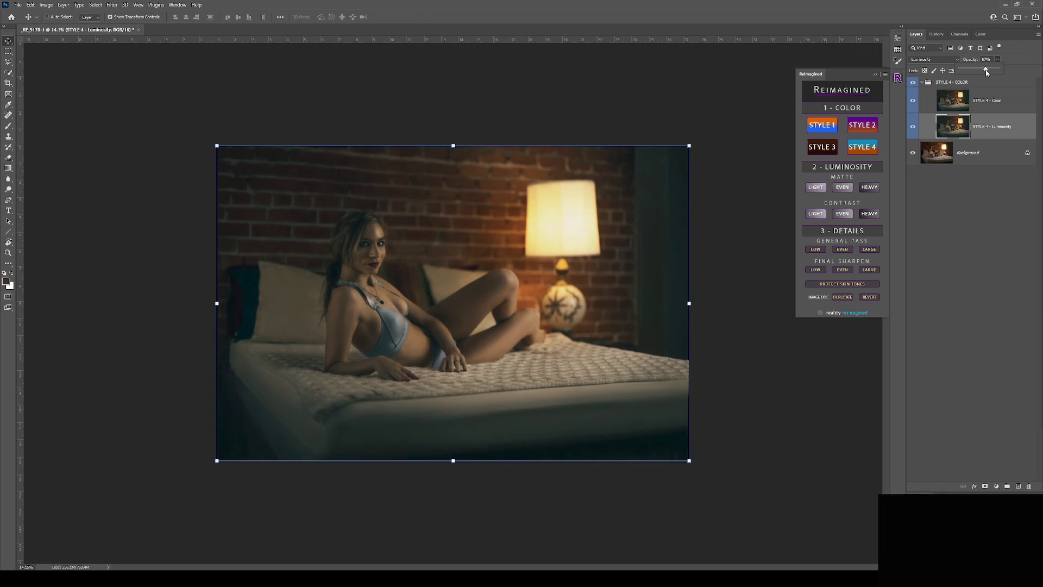
Step: Add the light matte effect and adjust its tonal blending range in the layer's blending options
left_click(814, 188)
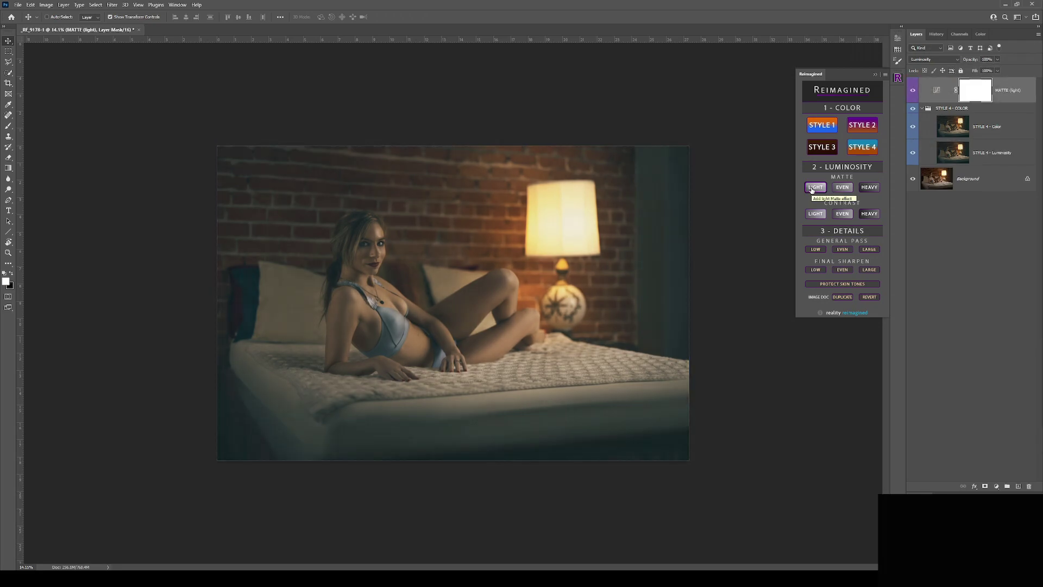
double_click(1030, 101)
left_click_drag(672, 289, 710, 313)
left_click(848, 331)
Step: Set the STYLE 4 - Color layer's opacity to 80%
left_click(1000, 127)
key("v")
left_click(997, 60)
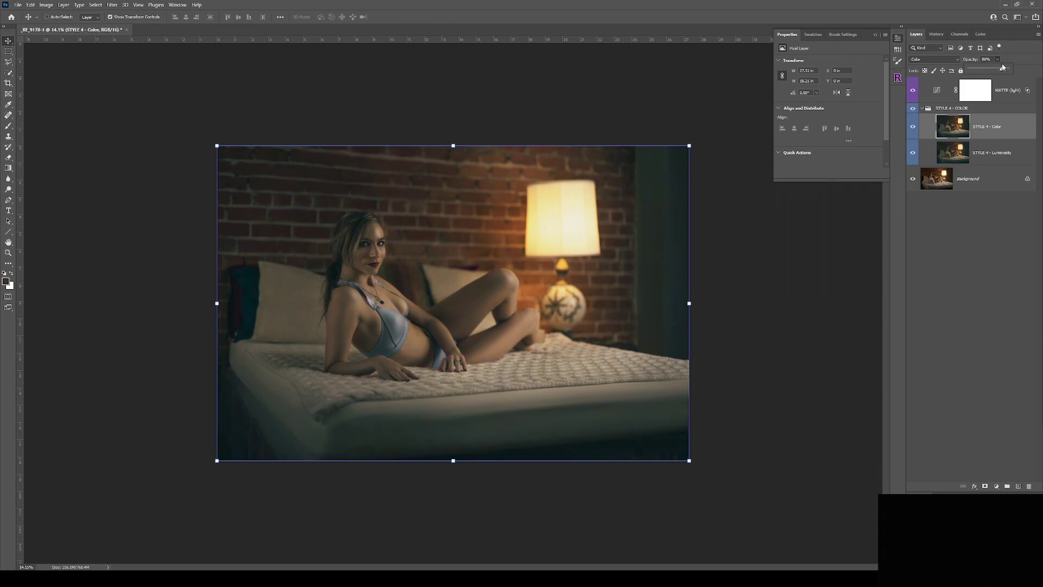
Step: Add the light contrast effect from the Reimagined panel to the layer stack
left_click(997, 97)
left_click(897, 78)
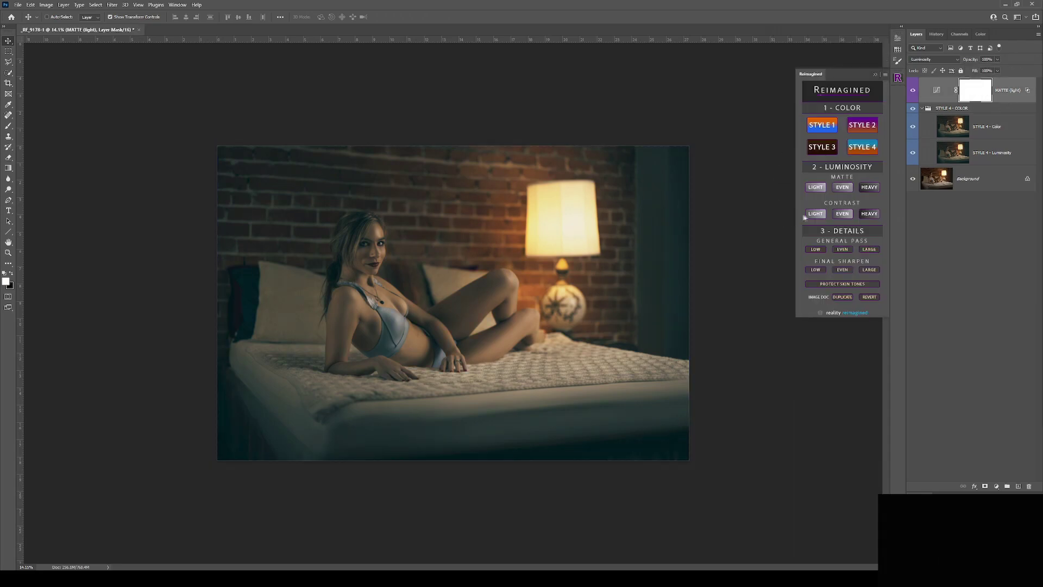
left_click(811, 214)
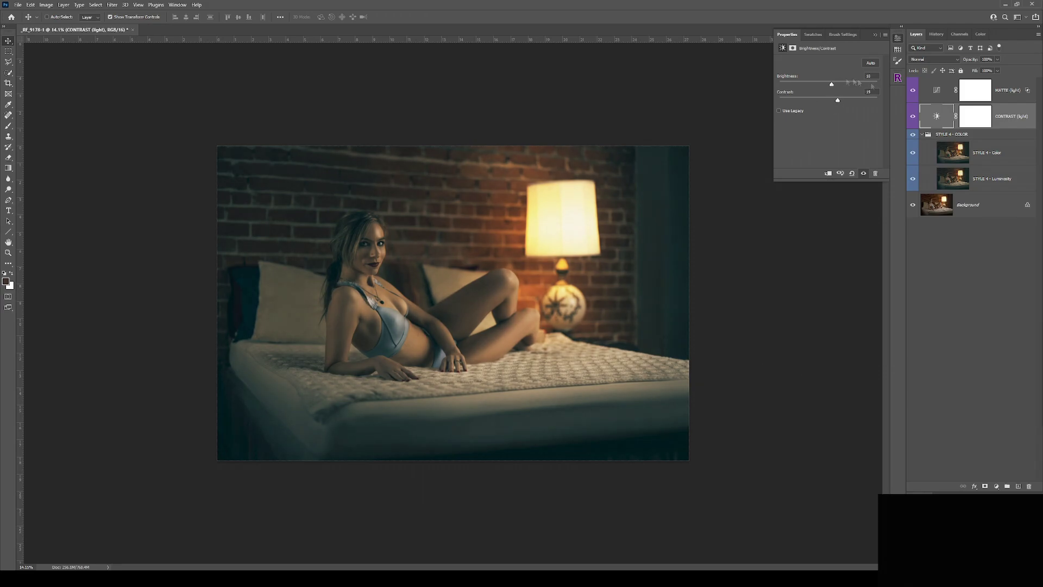
Step: Add the low General Pass detail effect and merge all layers into the background
left_click(814, 249)
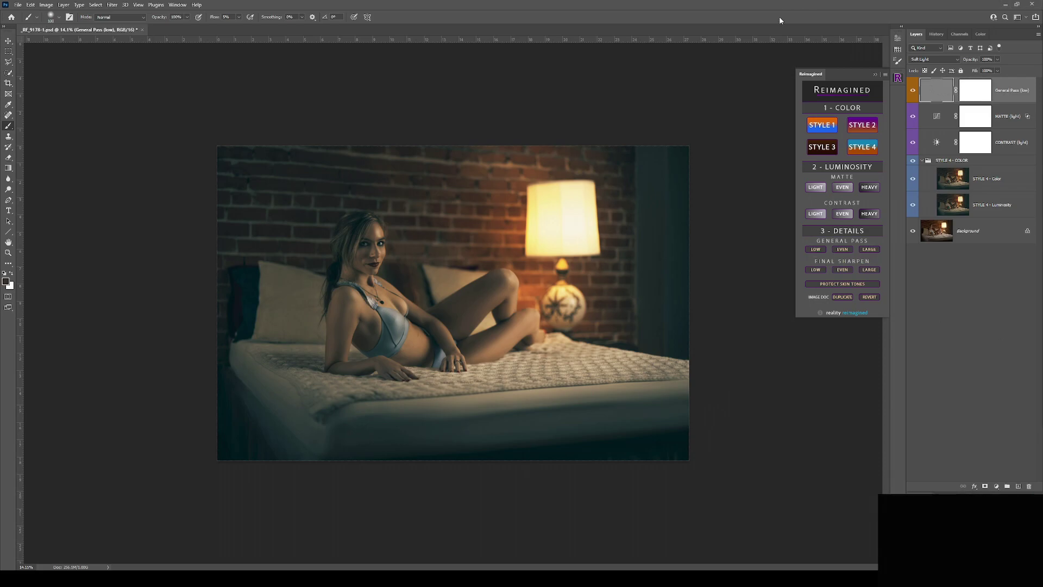
key("ctrl+shift+e")
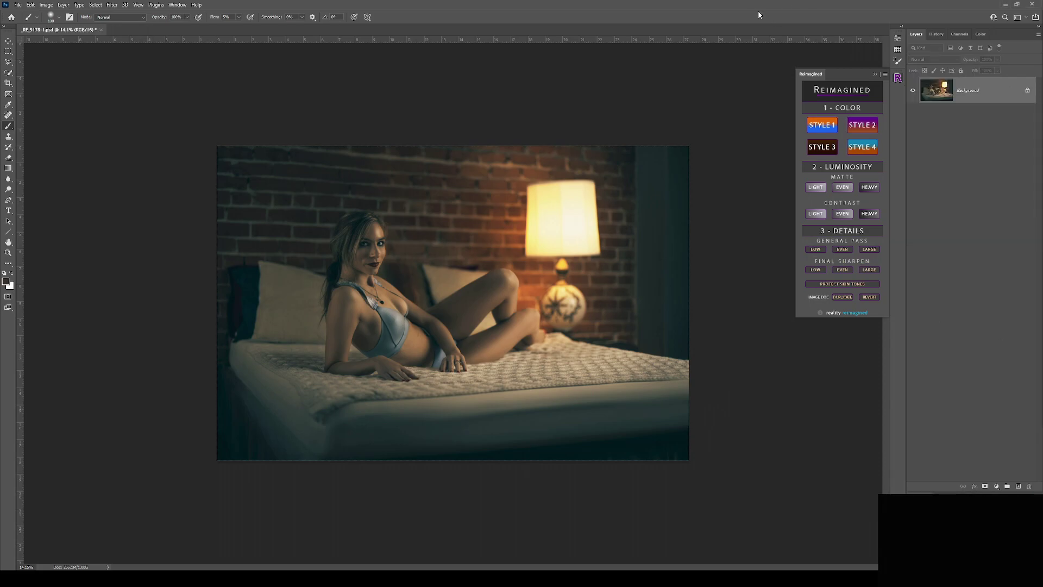
Step: Add a solid black vignette layer and clear its mask over the lamp, woman and bed with 30% opacity radial gradients
key("F2")
key("g")
left_click_drag(555, 228, 624, 282)
left_click_drag(554, 256, 671, 304)
left_click_drag(563, 222, 326, 211)
left_click_drag(413, 317, 282, 217)
left_click_drag(521, 336, 676, 408)
left_click_drag(413, 272, 135, 179)
left_click_drag(384, 253, 228, 185)
left_click_drag(412, 271, 177, 259)
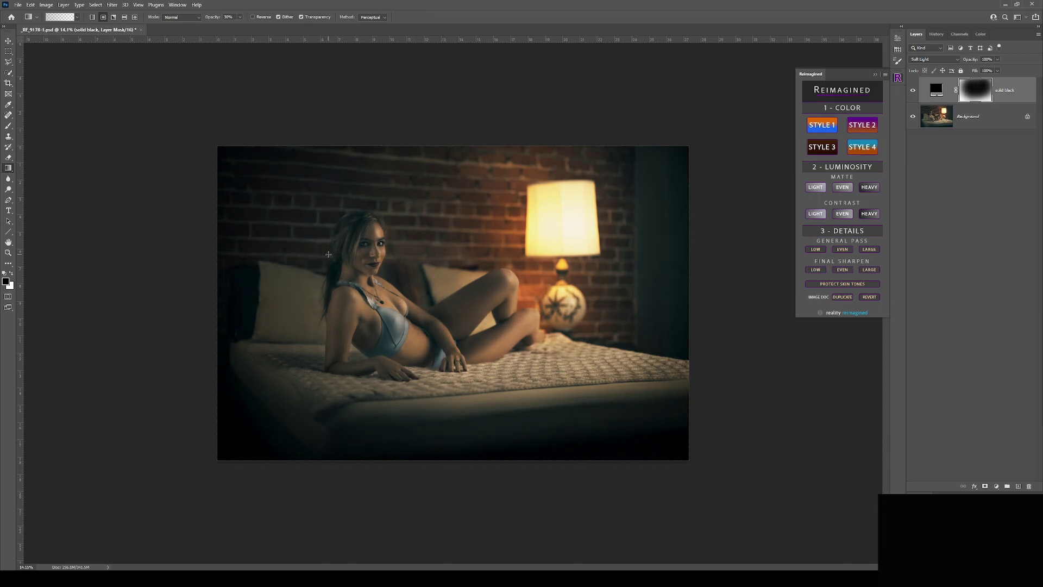
Step: Lower the solid black layer's opacity, compare the photo with and without it, and merge it into the background
left_click(913, 91)
left_click(913, 90)
left_click(997, 59)
left_click_drag(999, 70, 995, 72)
left_click(913, 91)
left_click(913, 90)
left_click(913, 91)
left_click(913, 90)
key("ctrl+e")
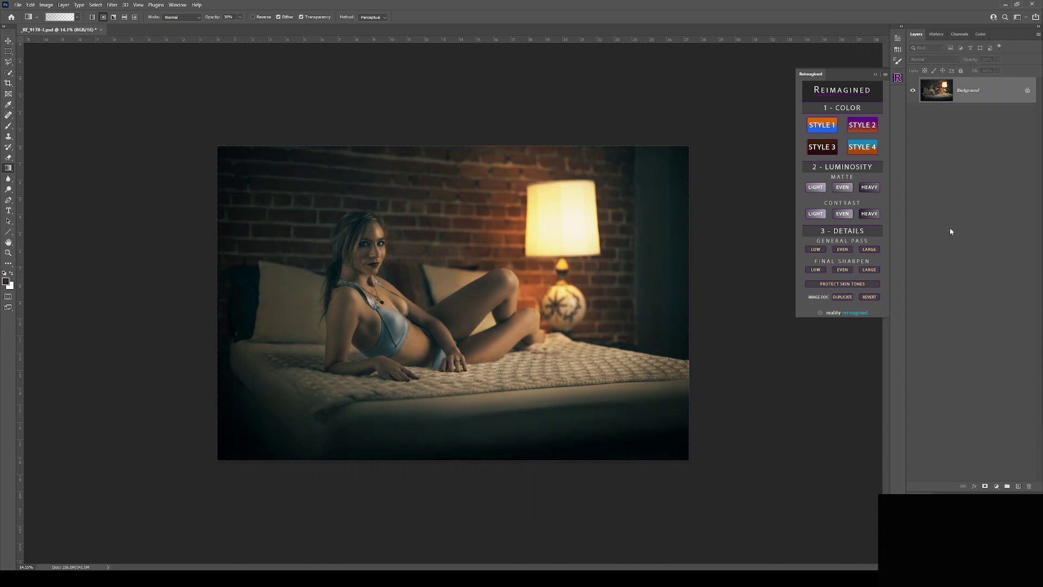
Step: Duplicate the background layer and, in the Camera Raw filter, set Vibrance to +39 and Blacks to -17
key("ctrl+j")
key("ctrl+shift+a")
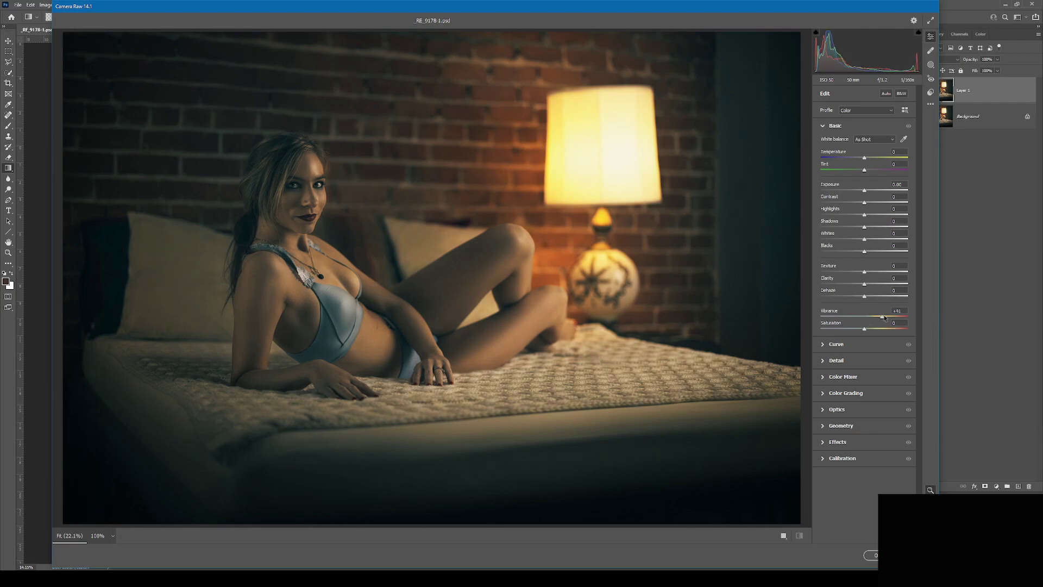
left_click_drag(865, 251, 857, 251)
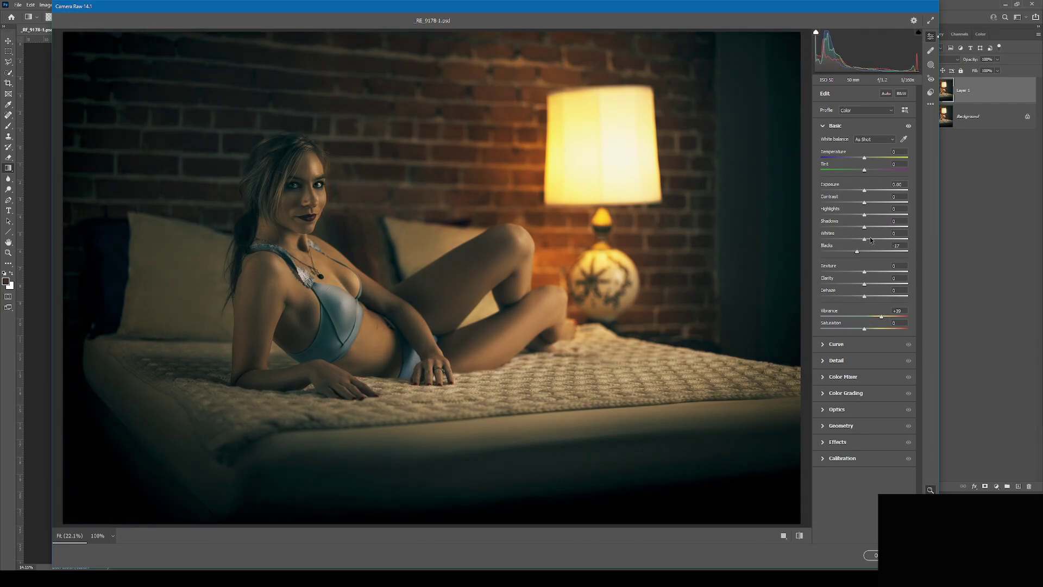
Step: Reduce the orange saturation in the Camera Raw Color Mixer and apply the filter
left_click(863, 377)
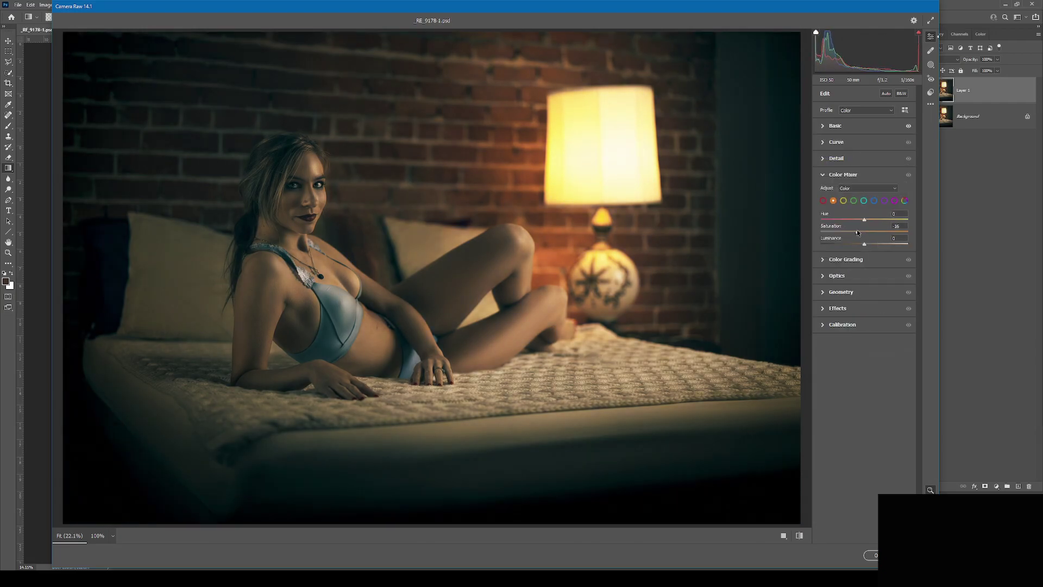
key("Return")
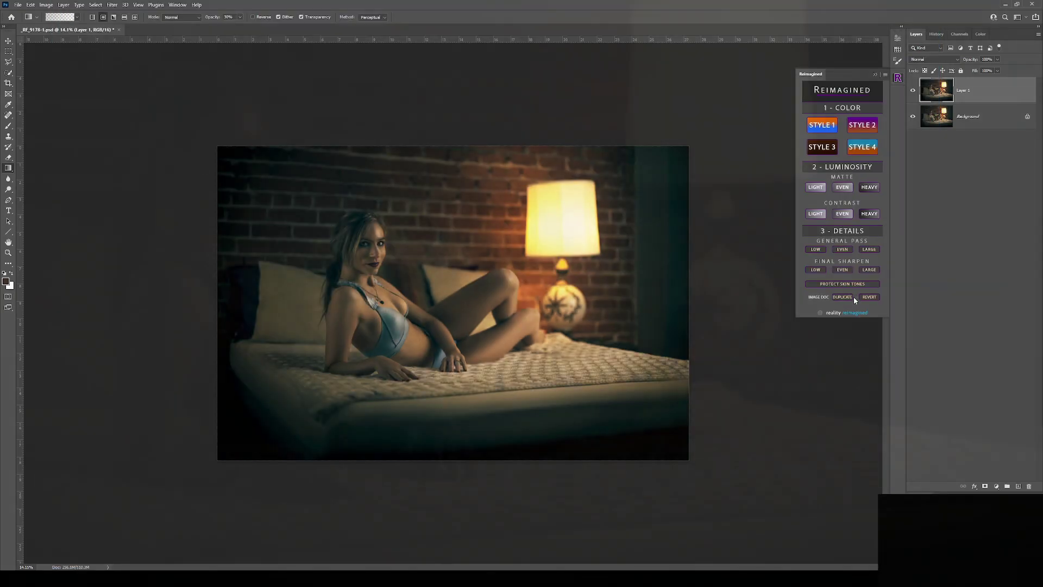